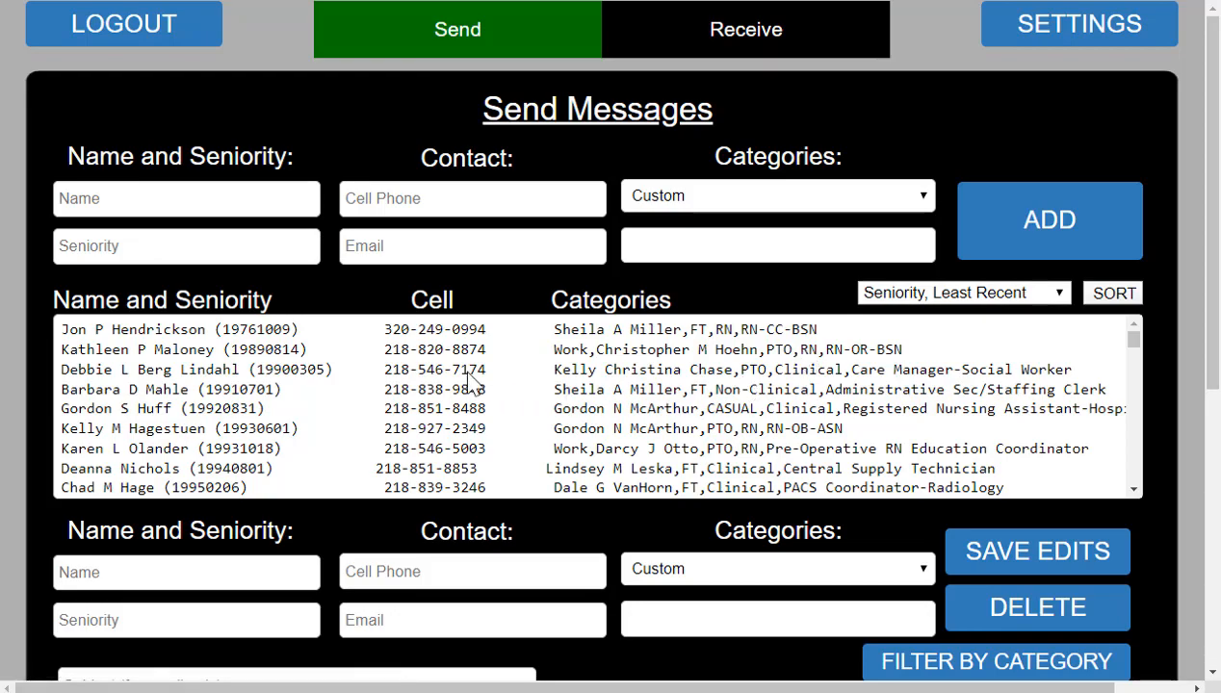
- Look through the contact list in its seniority order and select the first contact
{"action": "scroll", "coordinate": [472, 384], "scroll_direction": "down", "scroll_amount": 2}
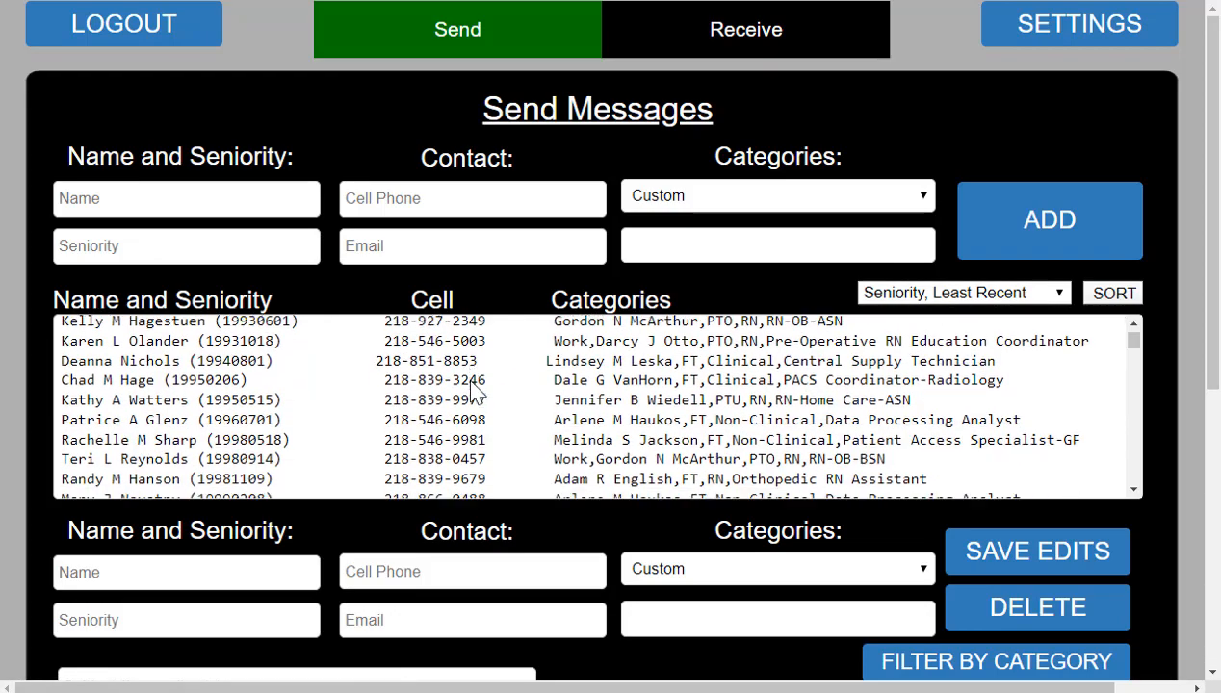
{"action": "scroll", "coordinate": [471, 392], "scroll_direction": "down", "scroll_amount": 5}
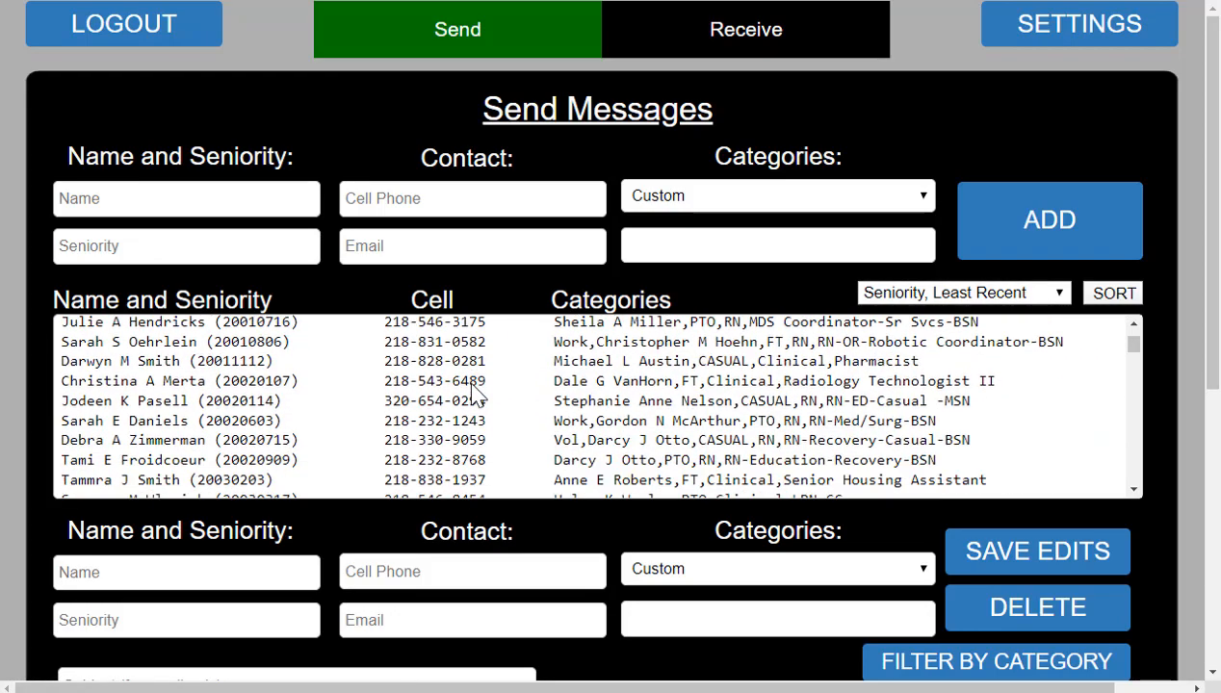
{"action": "scroll", "coordinate": [474, 393], "scroll_direction": "up", "scroll_amount": 7}
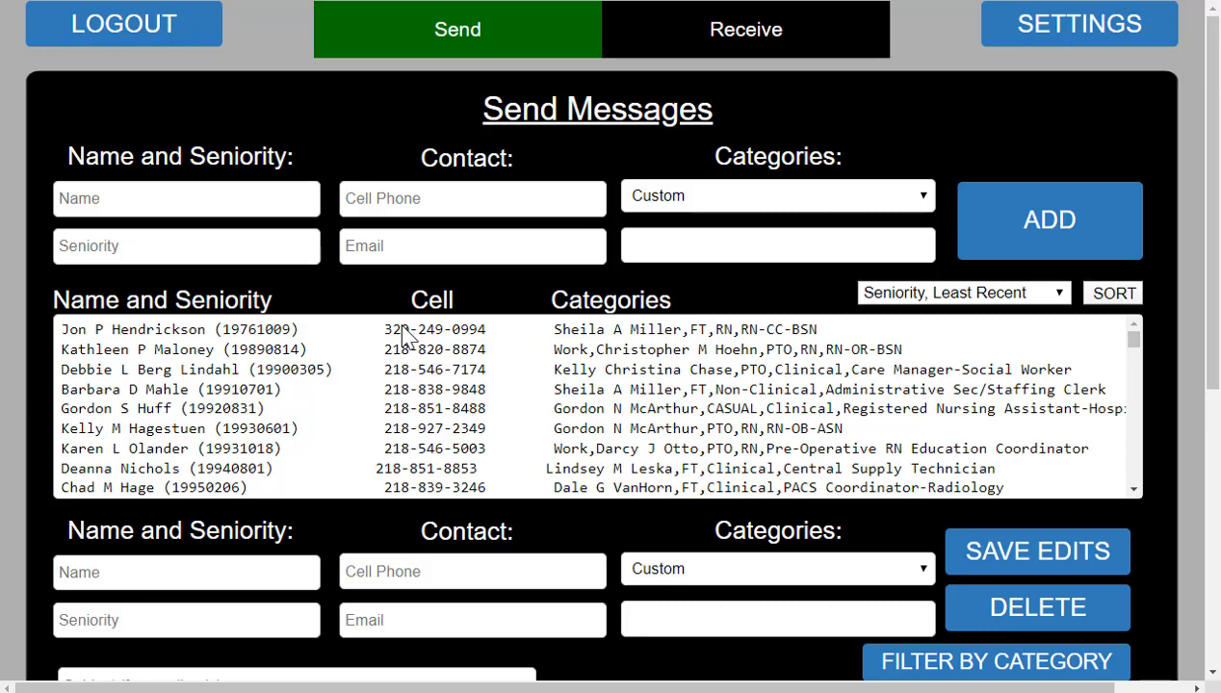
{"action": "left_click", "coordinate": [229, 331]}
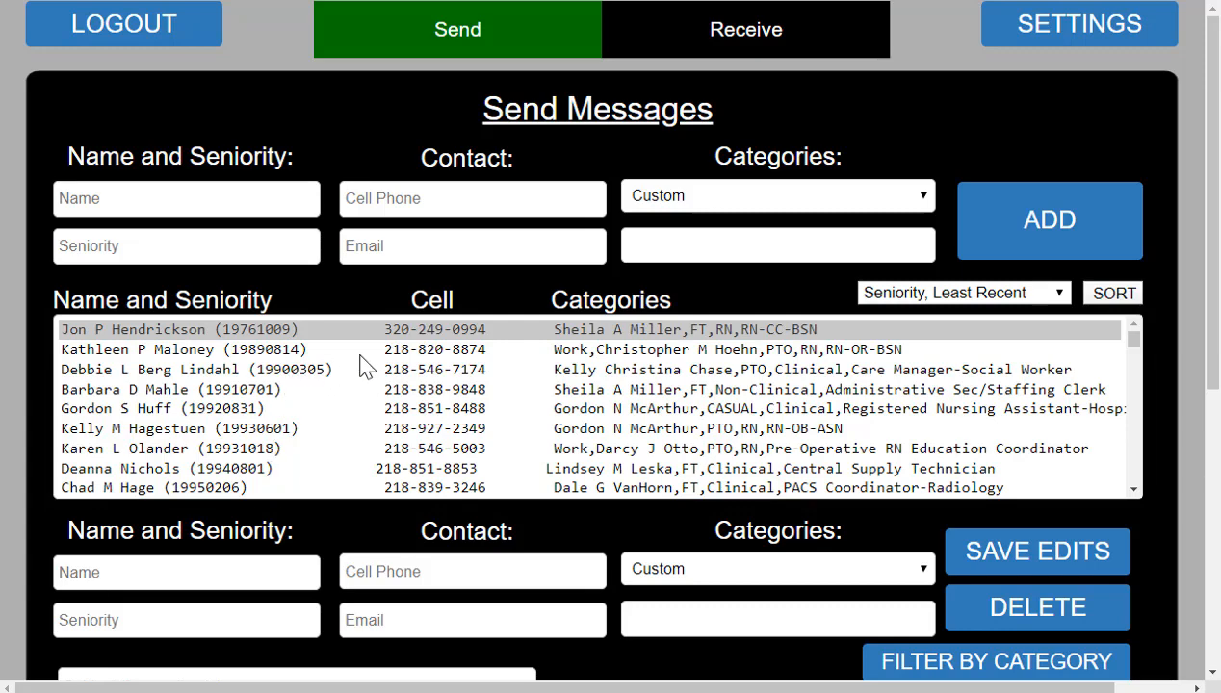
- Sort the contact list by cell number in ascending order (Cell, 0-9)
{"action": "left_click", "coordinate": [1044, 301]}
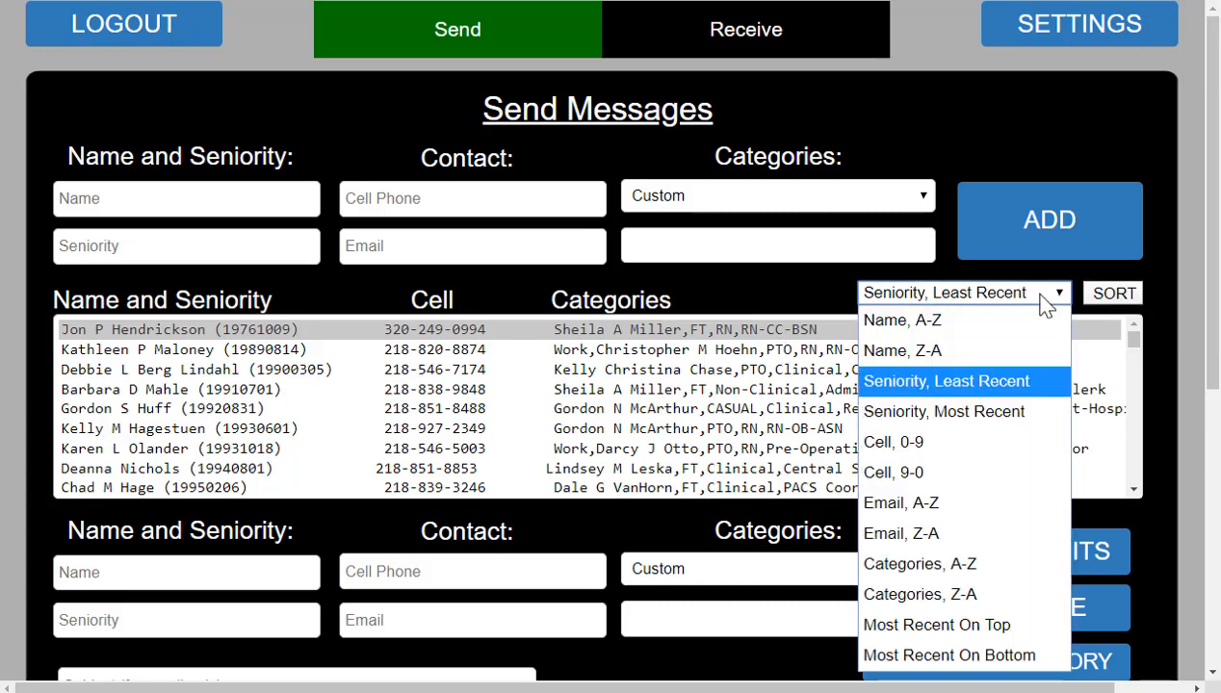
{"action": "left_click", "coordinate": [991, 436]}
{"action": "left_click", "coordinate": [1107, 298]}
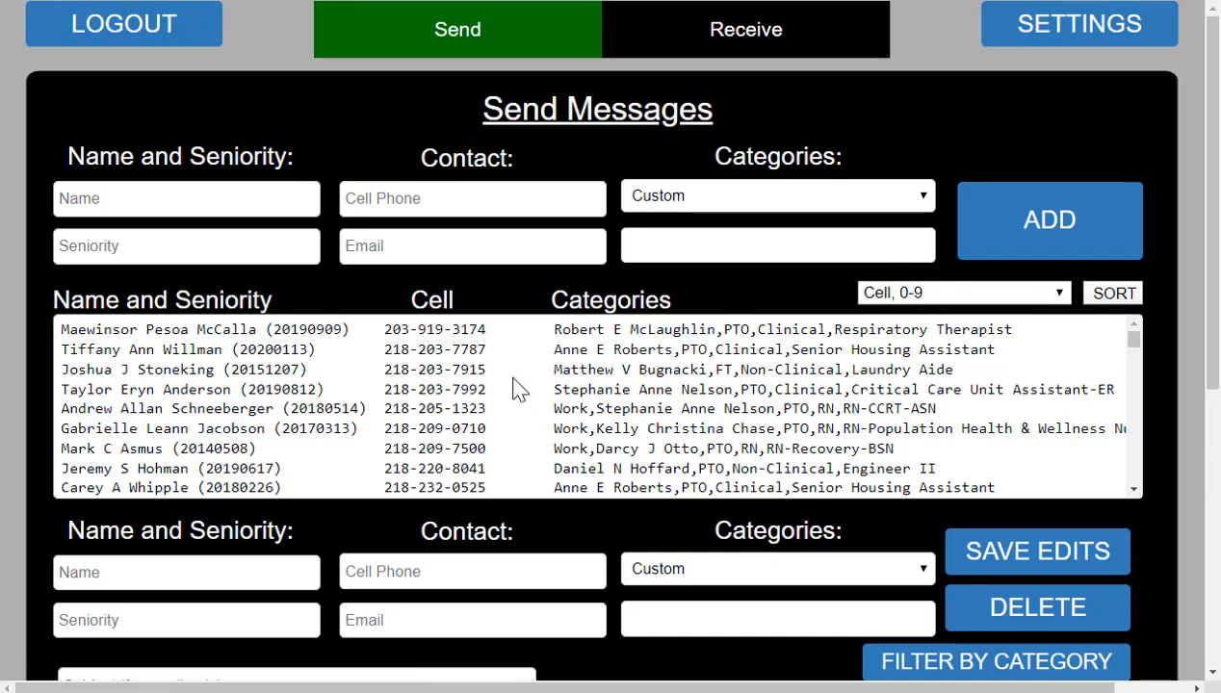
- Filter the contact list by the custom category RN
{"action": "scroll", "coordinate": [517, 389], "scroll_direction": "down", "scroll_amount": 1}
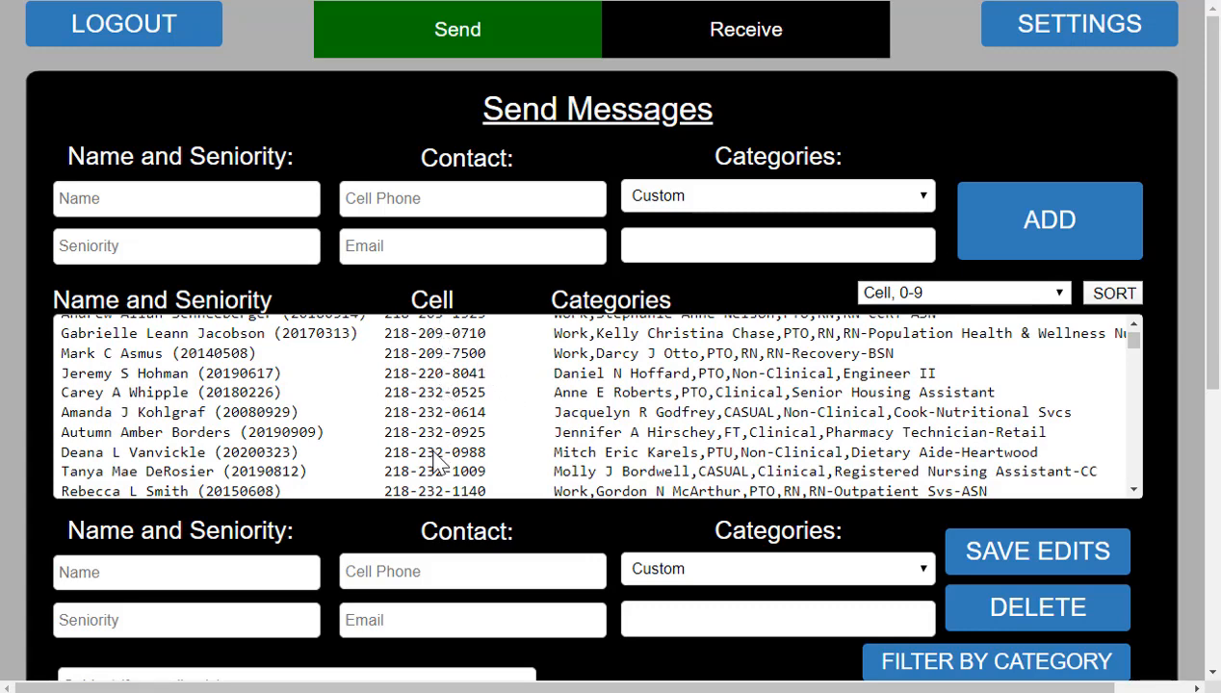
{"action": "scroll", "coordinate": [435, 463], "scroll_direction": "down", "scroll_amount": 1}
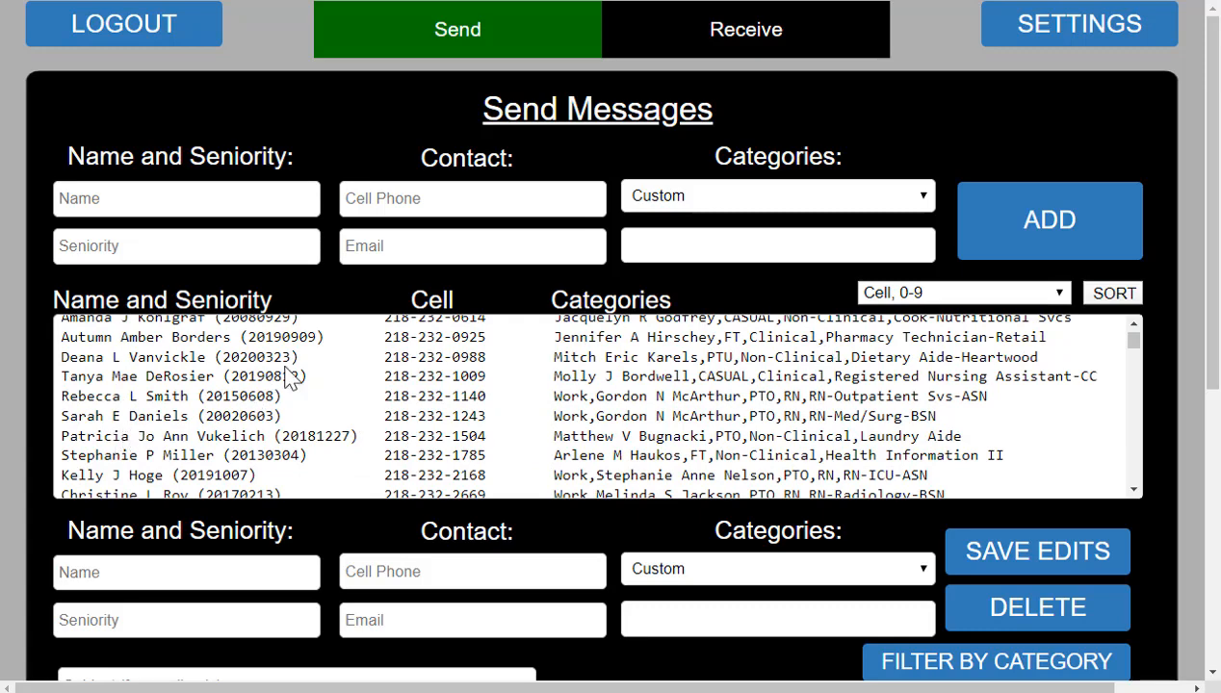
{"action": "scroll", "coordinate": [183, 410], "scroll_direction": "down", "scroll_amount": 1}
{"action": "scroll", "coordinate": [200, 414], "scroll_direction": "down", "scroll_amount": 3}
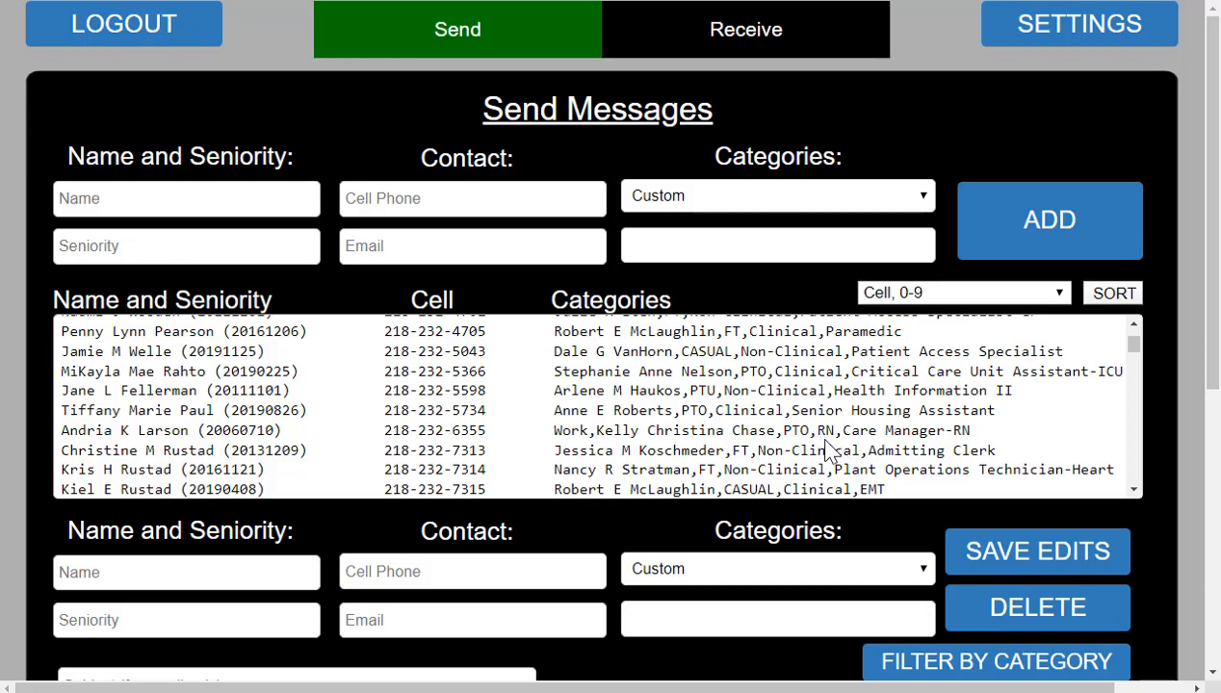
{"action": "scroll", "coordinate": [829, 453], "scroll_direction": "down", "scroll_amount": 1}
{"action": "scroll", "coordinate": [831, 530], "scroll_direction": "down", "scroll_amount": 3}
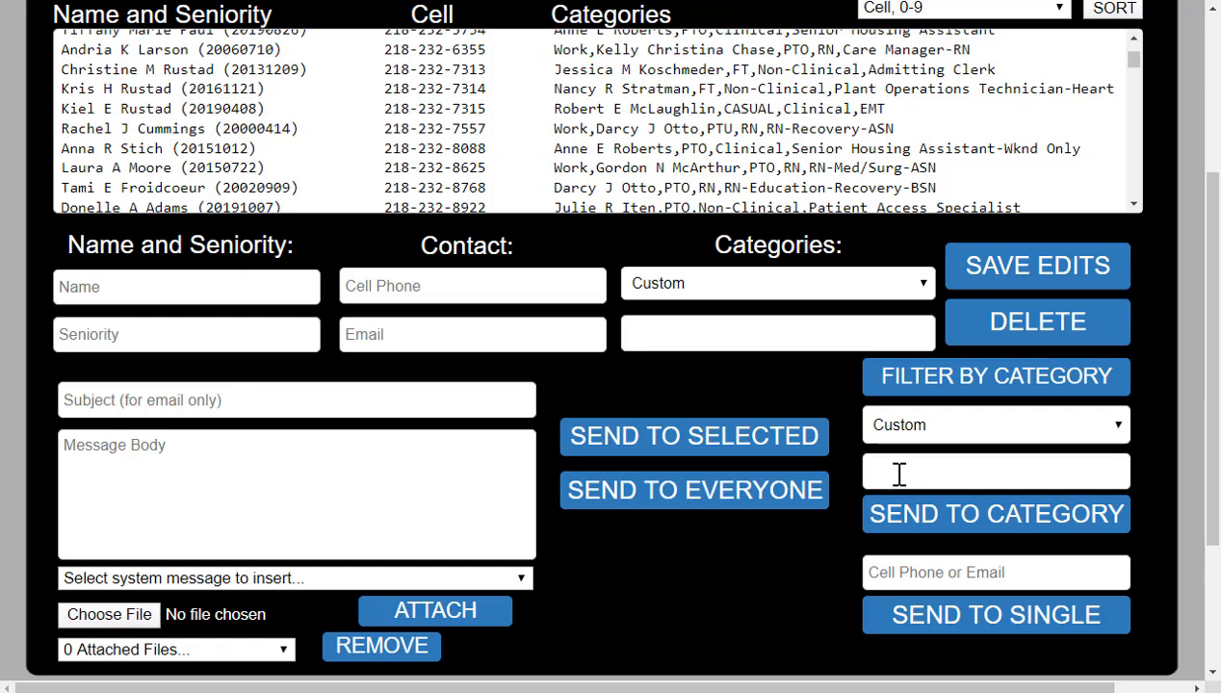
{"action": "left_click", "coordinate": [901, 474]}
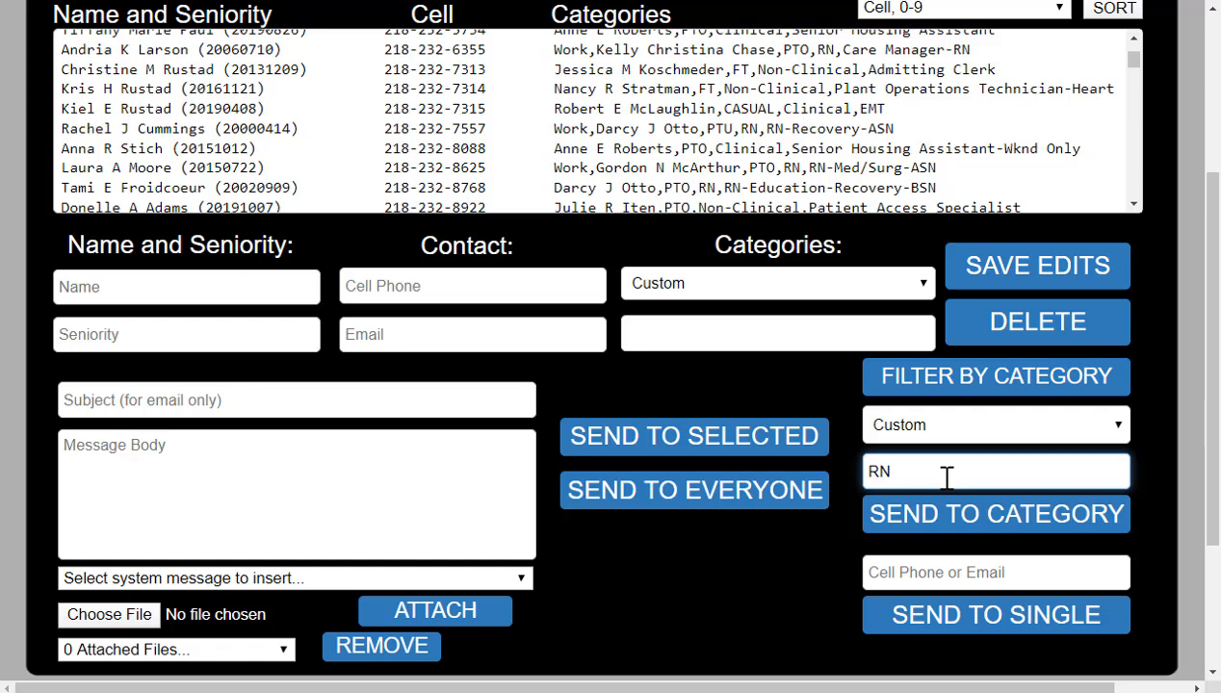
{"action": "left_click", "coordinate": [952, 382]}
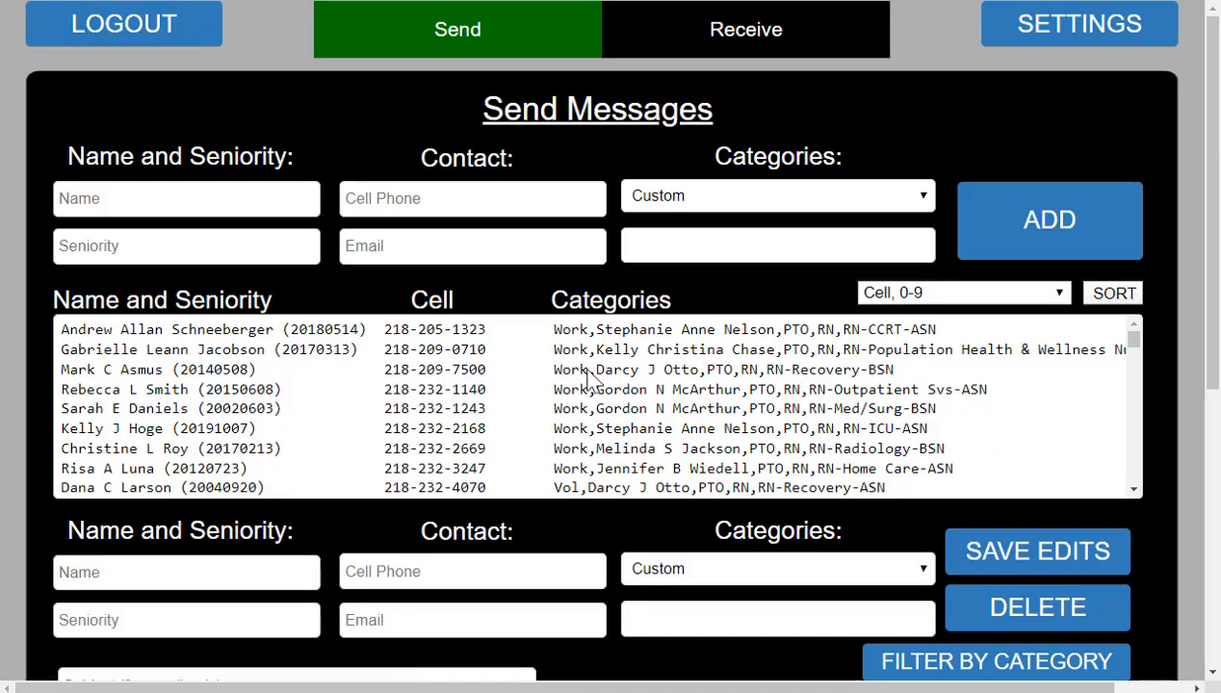
- Review the category entries of the contacts in the RN-filtered list
{"action": "scroll", "coordinate": [534, 386], "scroll_direction": "down", "scroll_amount": 5}
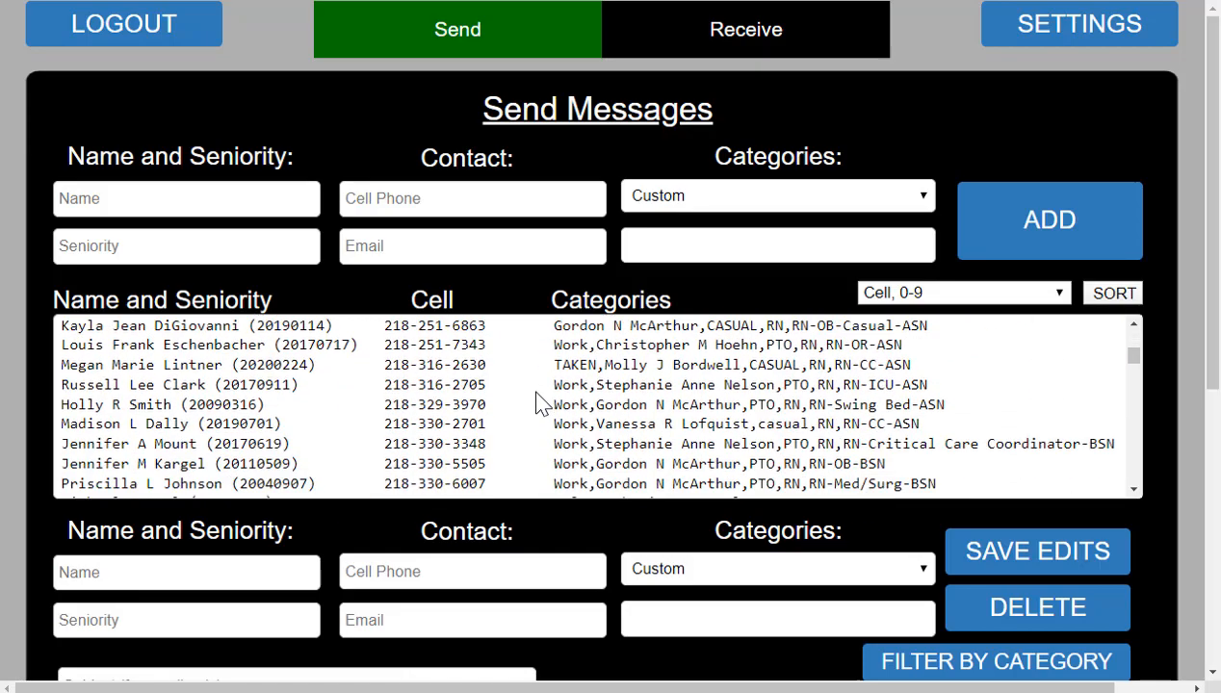
{"action": "scroll", "coordinate": [536, 405], "scroll_direction": "down", "scroll_amount": 4}
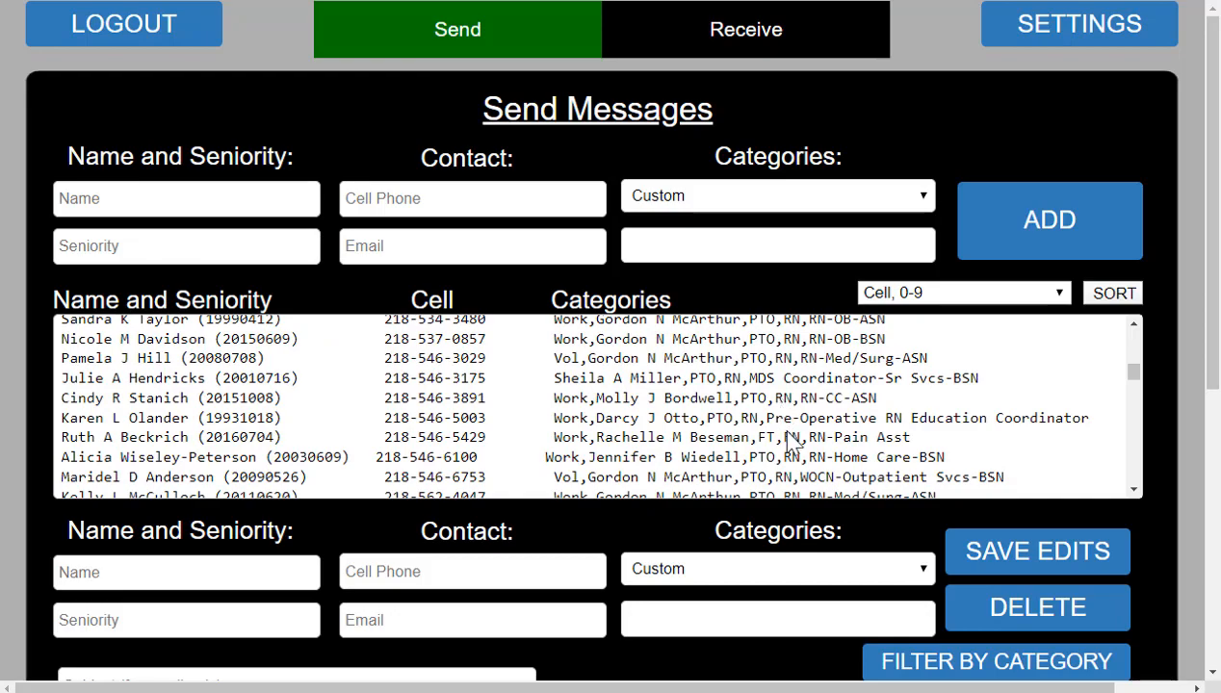
{"action": "scroll", "coordinate": [787, 438], "scroll_direction": "down", "scroll_amount": 4}
{"action": "scroll", "coordinate": [788, 442], "scroll_direction": "down", "scroll_amount": 4}
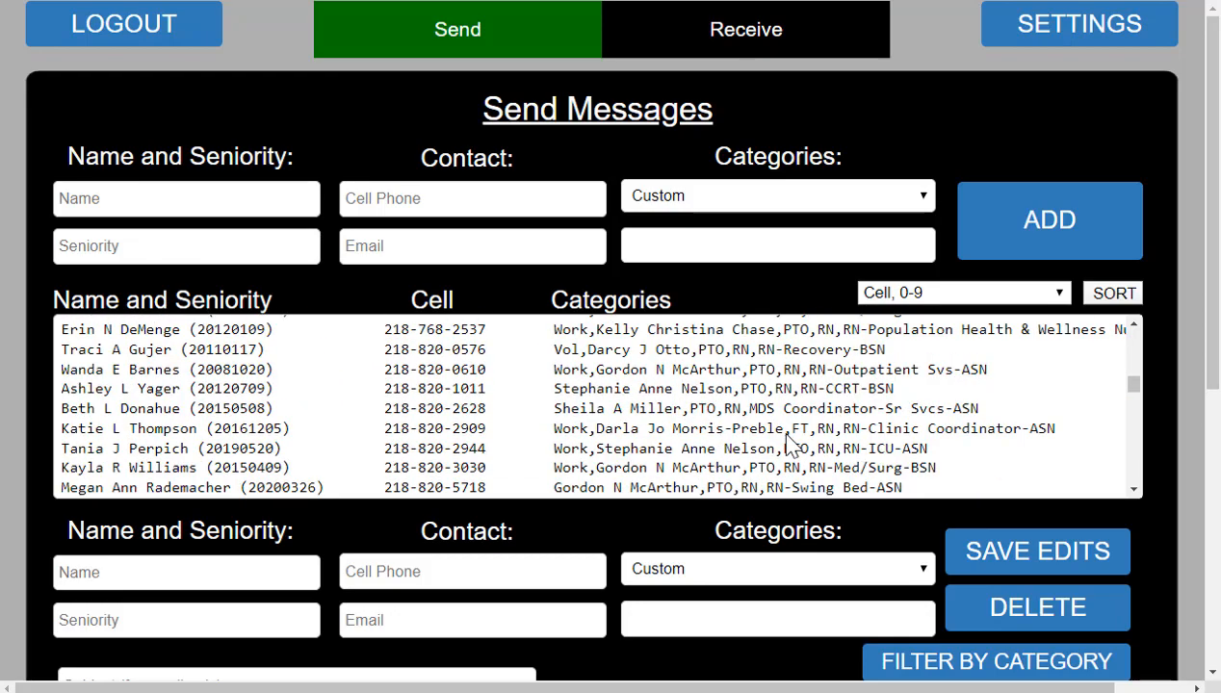
{"action": "scroll", "coordinate": [790, 445], "scroll_direction": "up", "scroll_amount": 8}
{"action": "scroll", "coordinate": [787, 446], "scroll_direction": "up", "scroll_amount": 3}
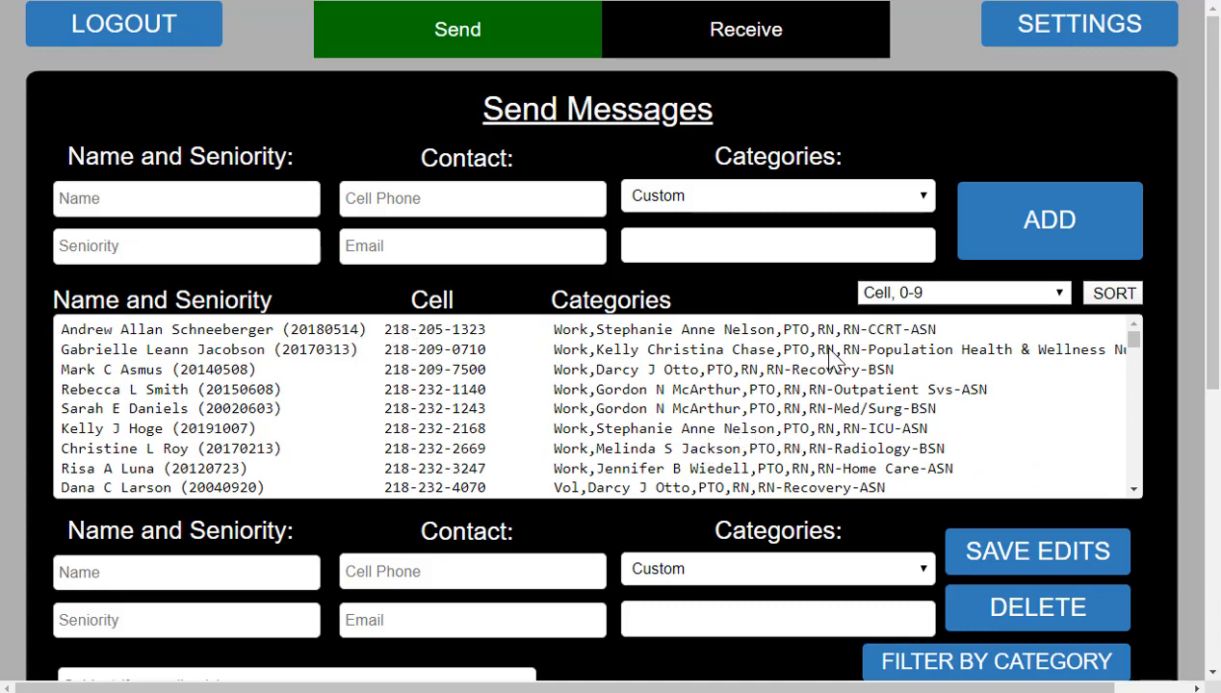
- Select every contact in the RN-filtered list and place the cursor in the message body
{"action": "left_click", "coordinate": [352, 331]}
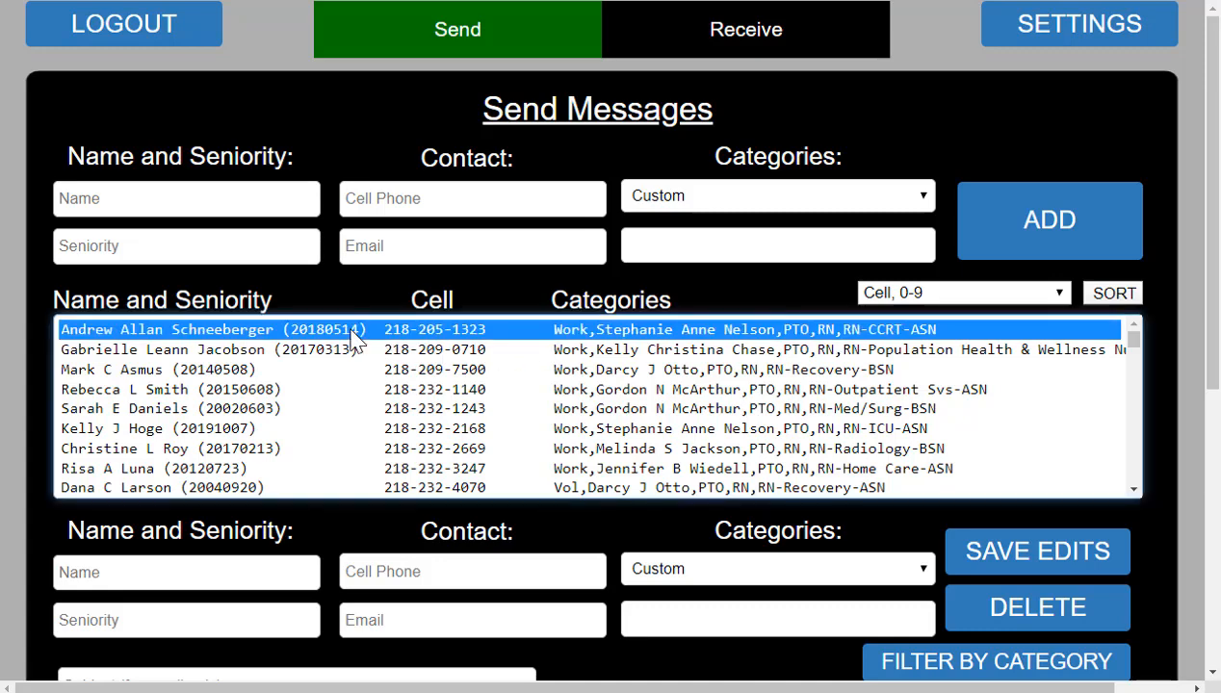
{"action": "left_click", "coordinate": [306, 354], "text": "shift"}
{"action": "left_click", "coordinate": [289, 370], "text": "shift"}
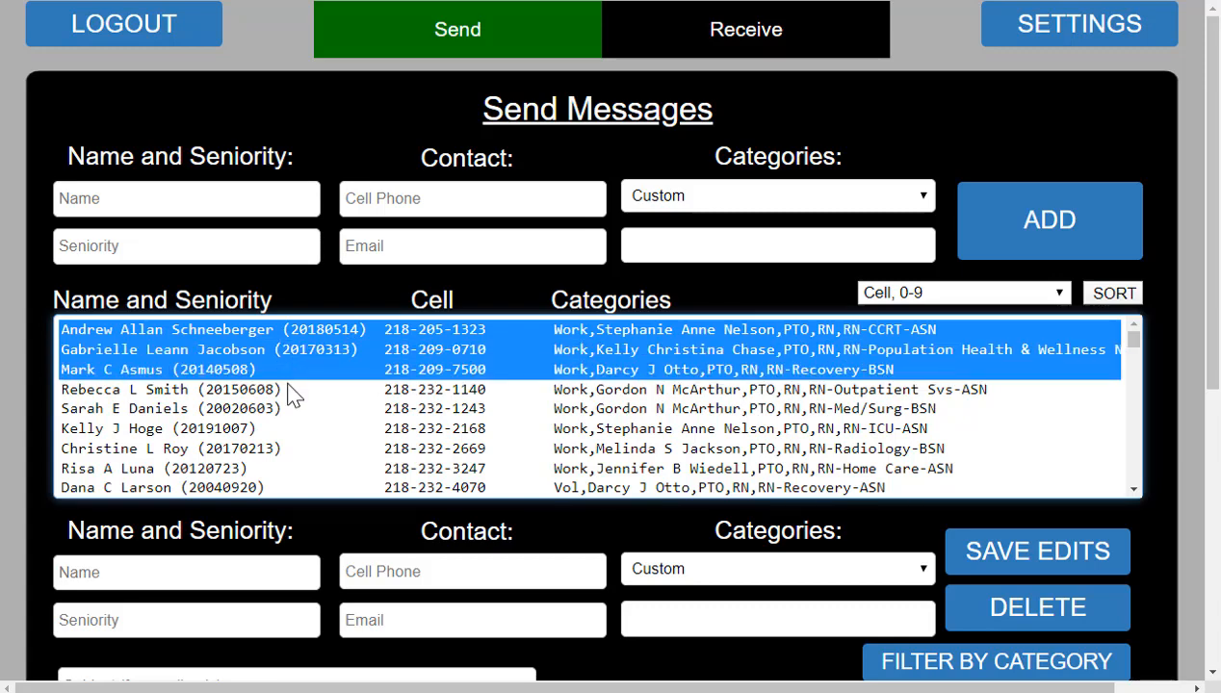
{"action": "left_click", "coordinate": [285, 395], "text": "shift"}
{"action": "left_click", "coordinate": [277, 409], "text": "shift"}
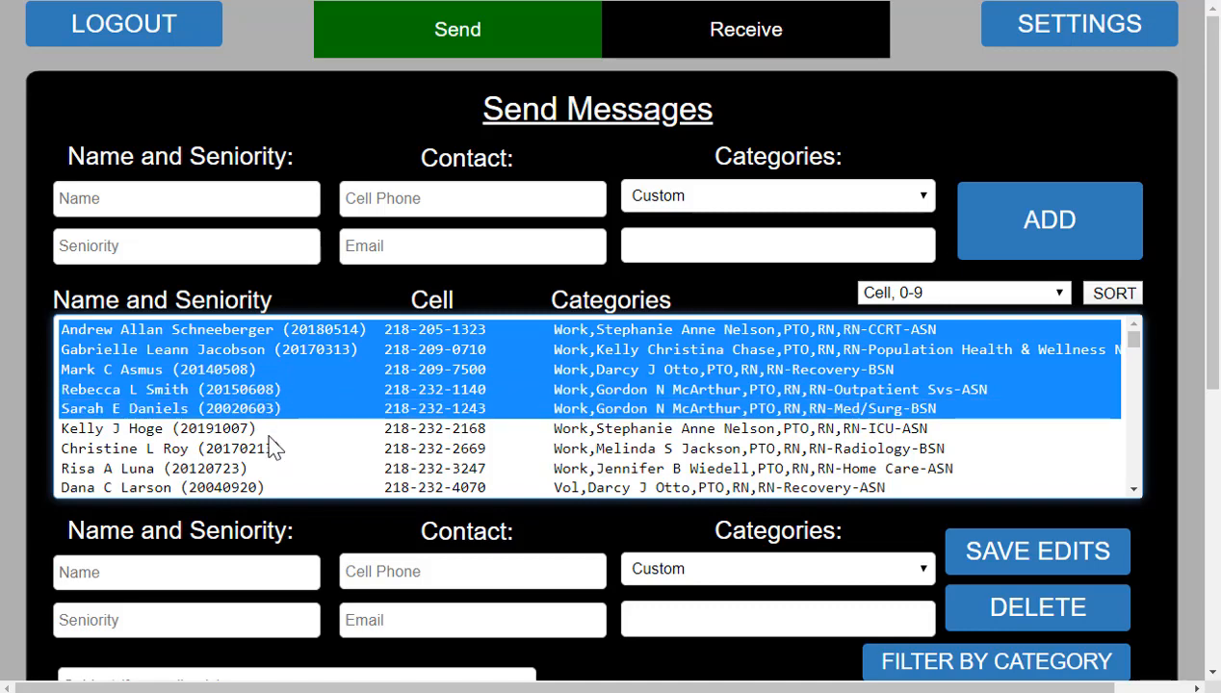
{"action": "key", "text": "ctrl+a"}
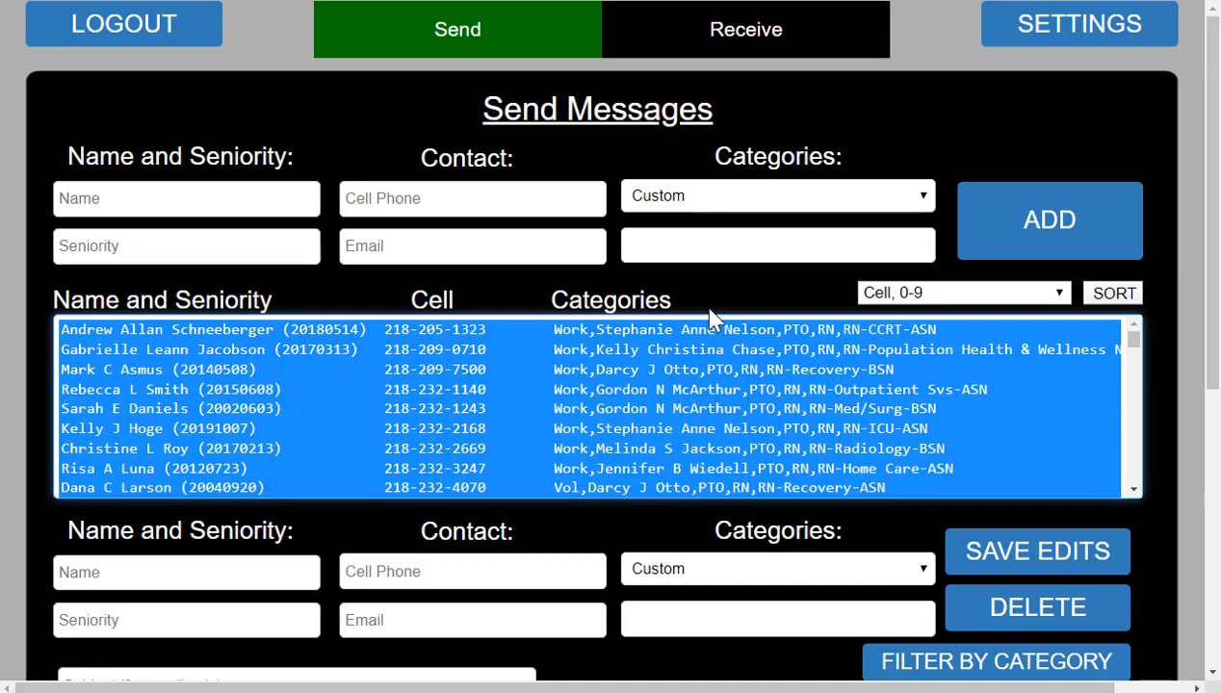
{"action": "scroll", "coordinate": [643, 536], "scroll_direction": "down", "scroll_amount": 1}
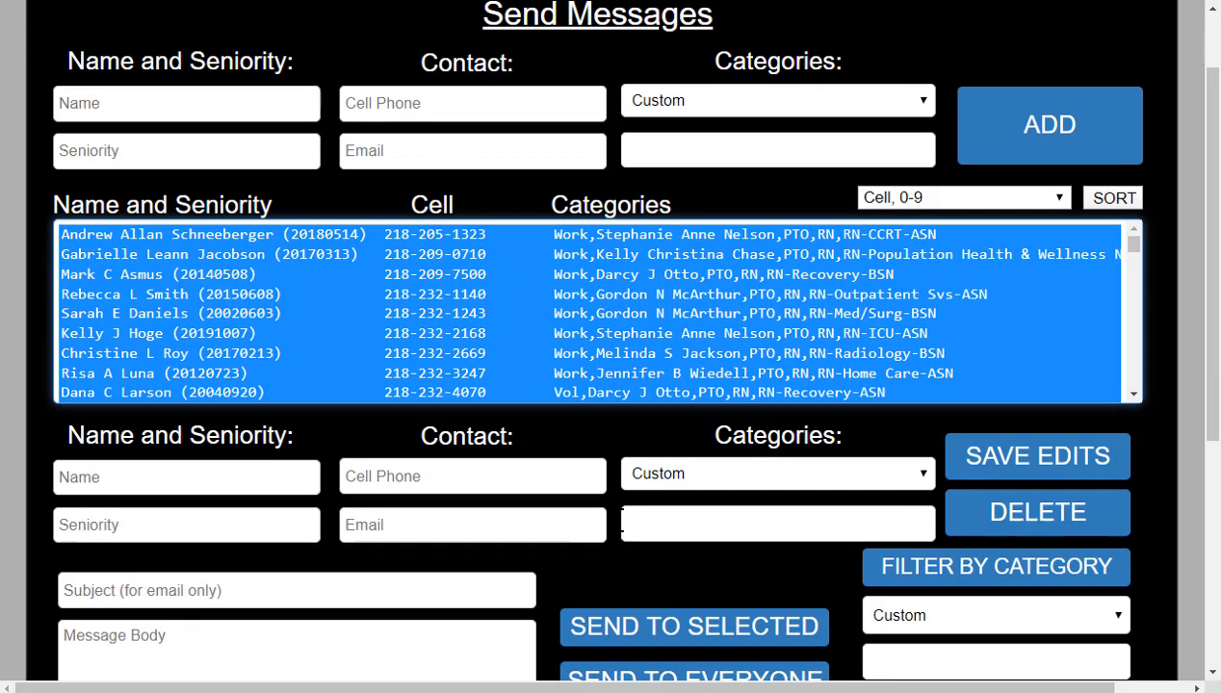
{"action": "left_click", "coordinate": [290, 633]}
{"action": "scroll", "coordinate": [290, 632], "scroll_direction": "down", "scroll_amount": 1}
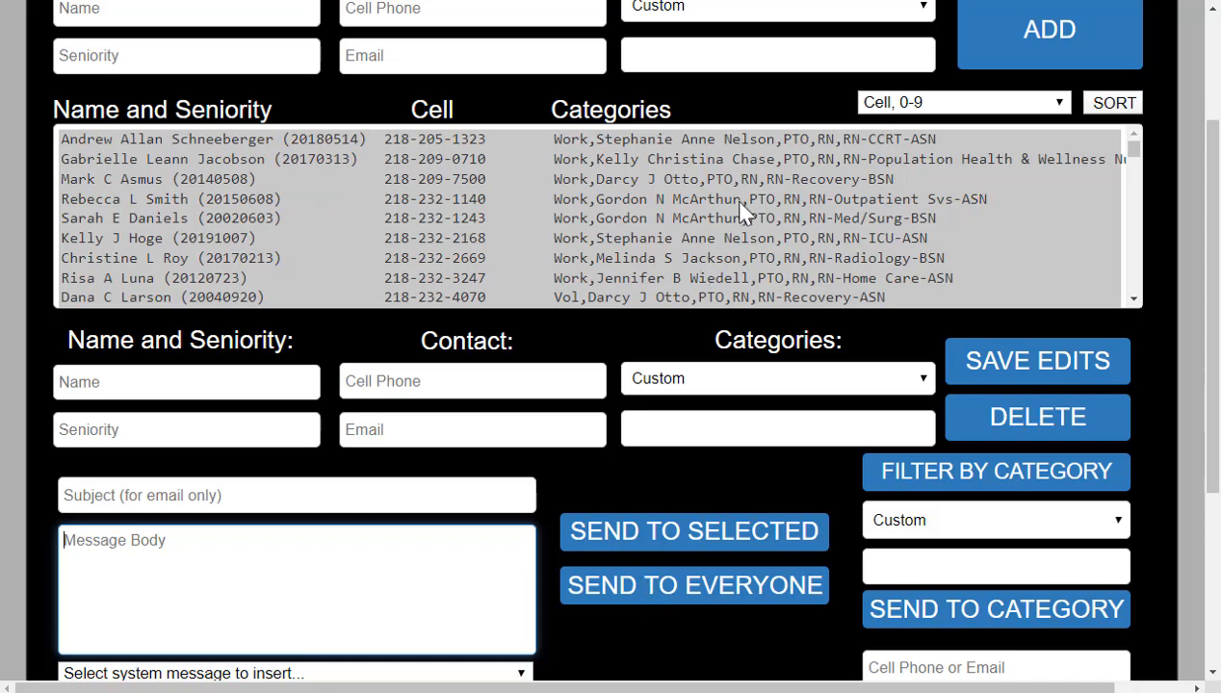
- Replace the group selection with a single contact and examine the employment types in the RN-filtered list
{"action": "scroll", "coordinate": [741, 212], "scroll_direction": "down", "scroll_amount": 6}
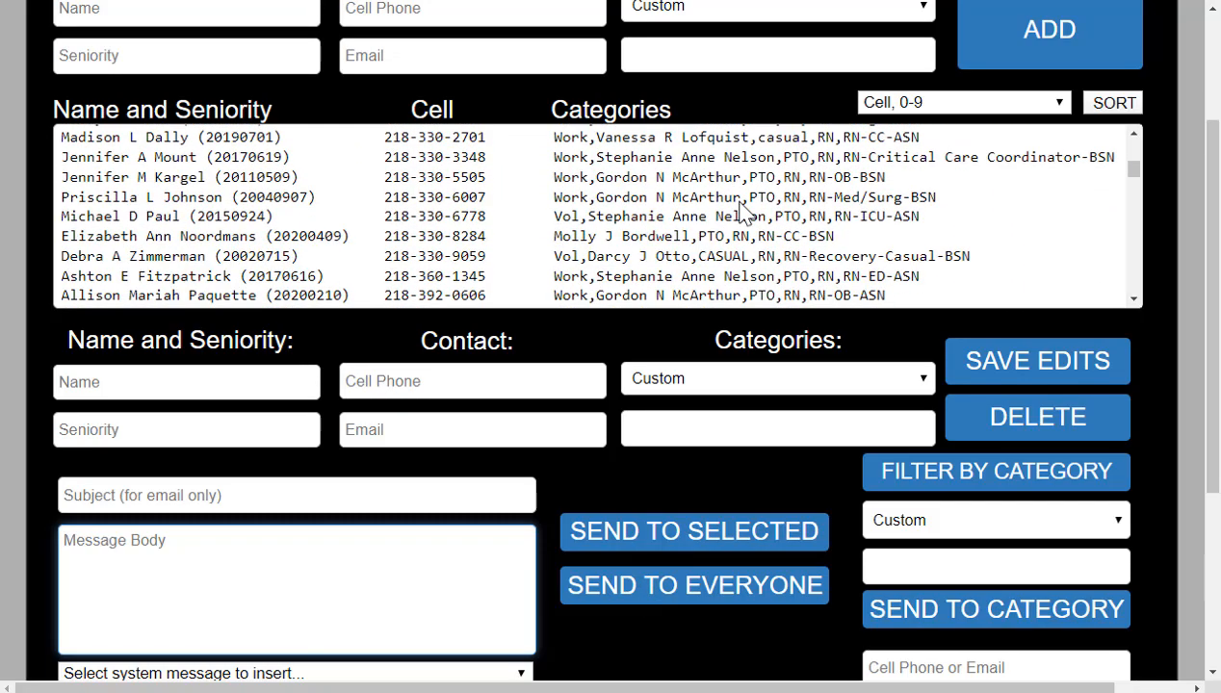
{"action": "left_click", "coordinate": [740, 200]}
{"action": "scroll", "coordinate": [742, 212], "scroll_direction": "down", "scroll_amount": 5}
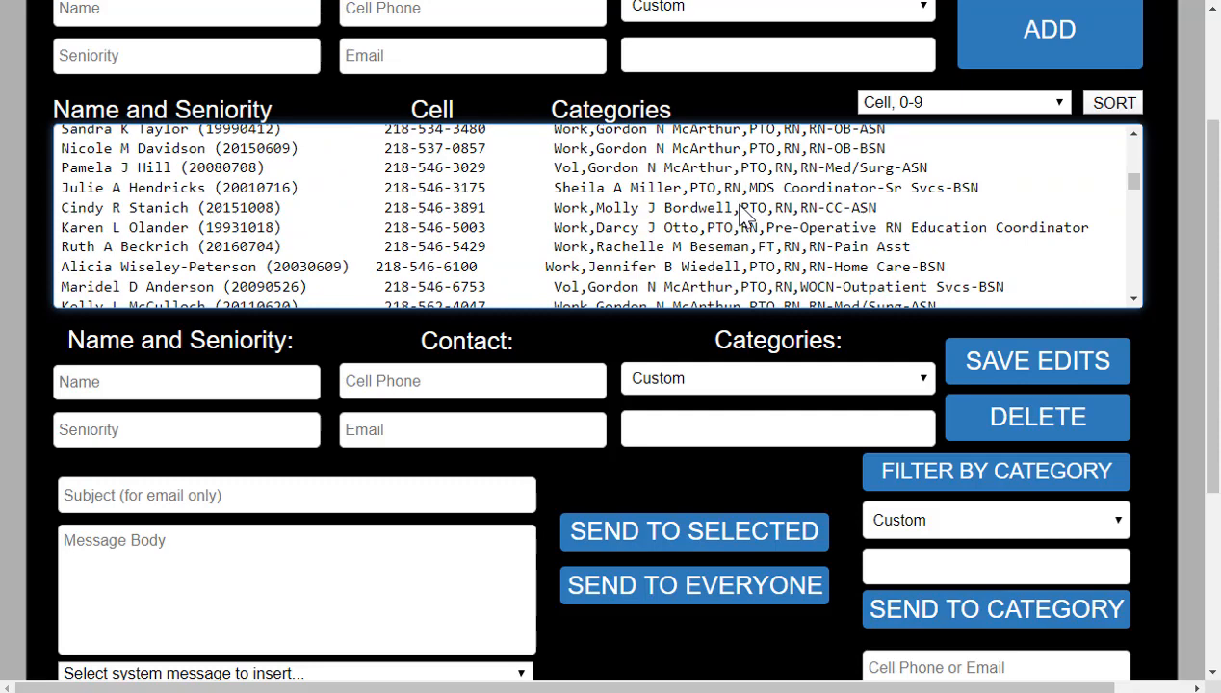
{"action": "scroll", "coordinate": [743, 214], "scroll_direction": "down", "scroll_amount": 5}
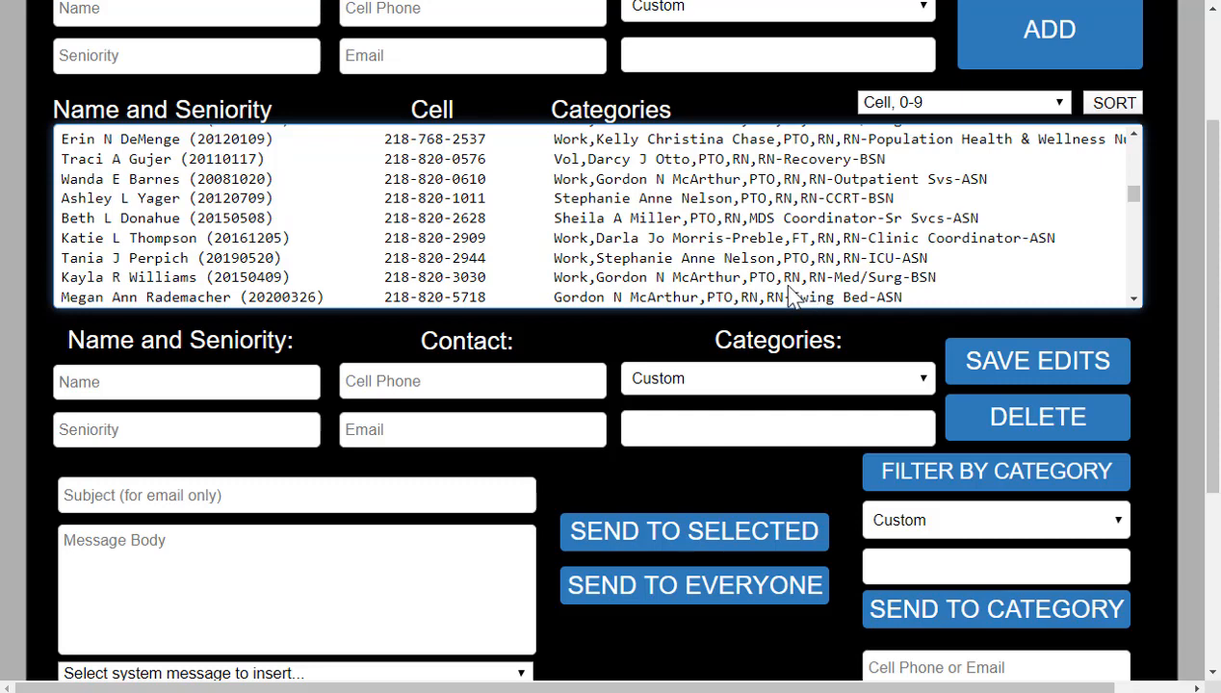
{"action": "scroll", "coordinate": [790, 296], "scroll_direction": "down", "scroll_amount": 2}
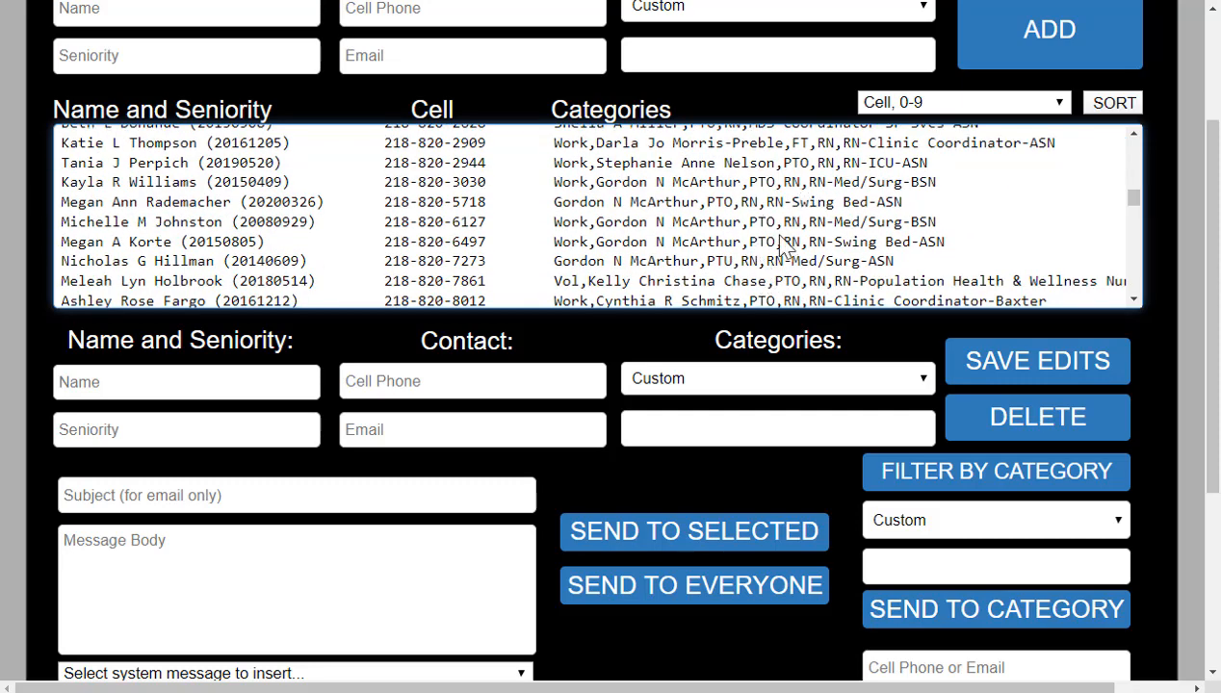
{"action": "scroll", "coordinate": [761, 273], "scroll_direction": "down", "scroll_amount": 2}
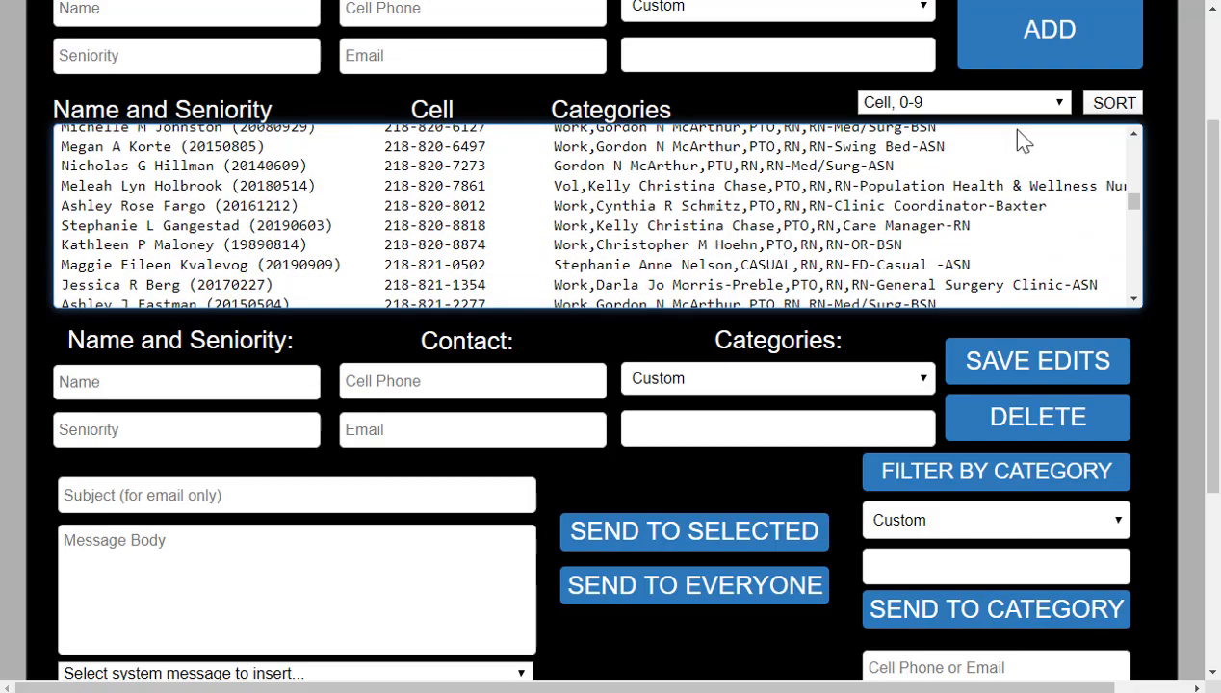
{"action": "scroll", "coordinate": [1019, 203], "scroll_direction": "up", "scroll_amount": 10}
{"action": "scroll", "coordinate": [1021, 200], "scroll_direction": "up", "scroll_amount": 3}
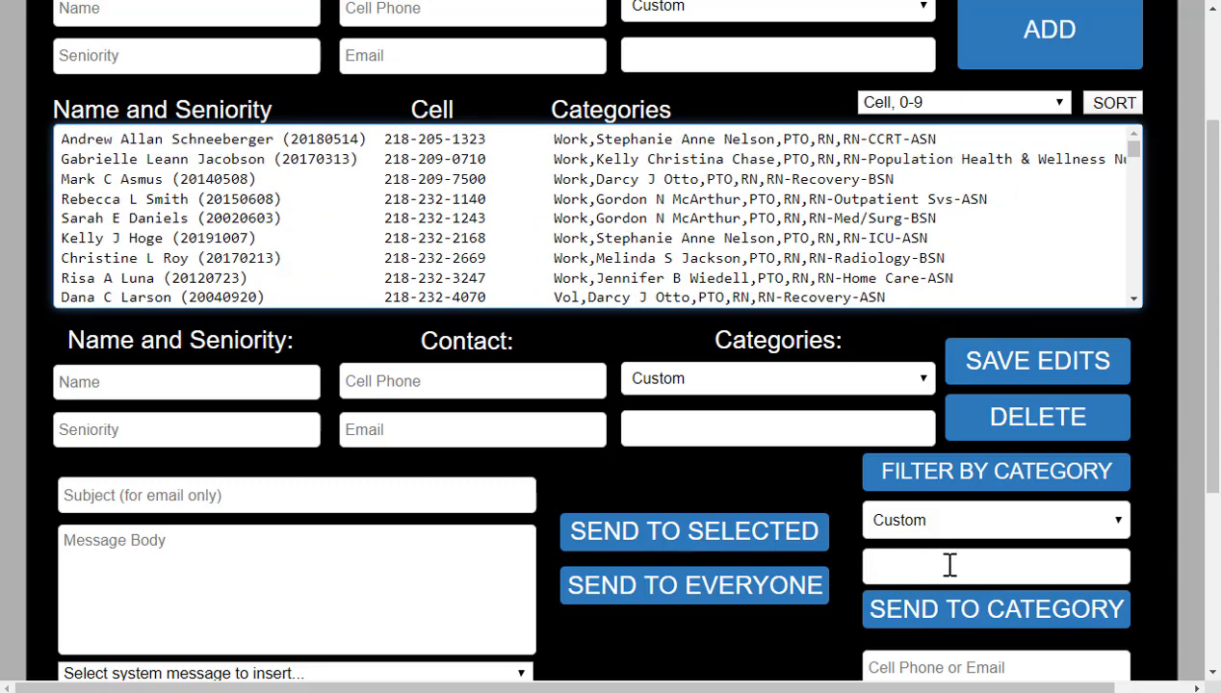
- Reset the category filter with an empty category and look through the full contact list
{"action": "left_click", "coordinate": [963, 487]}
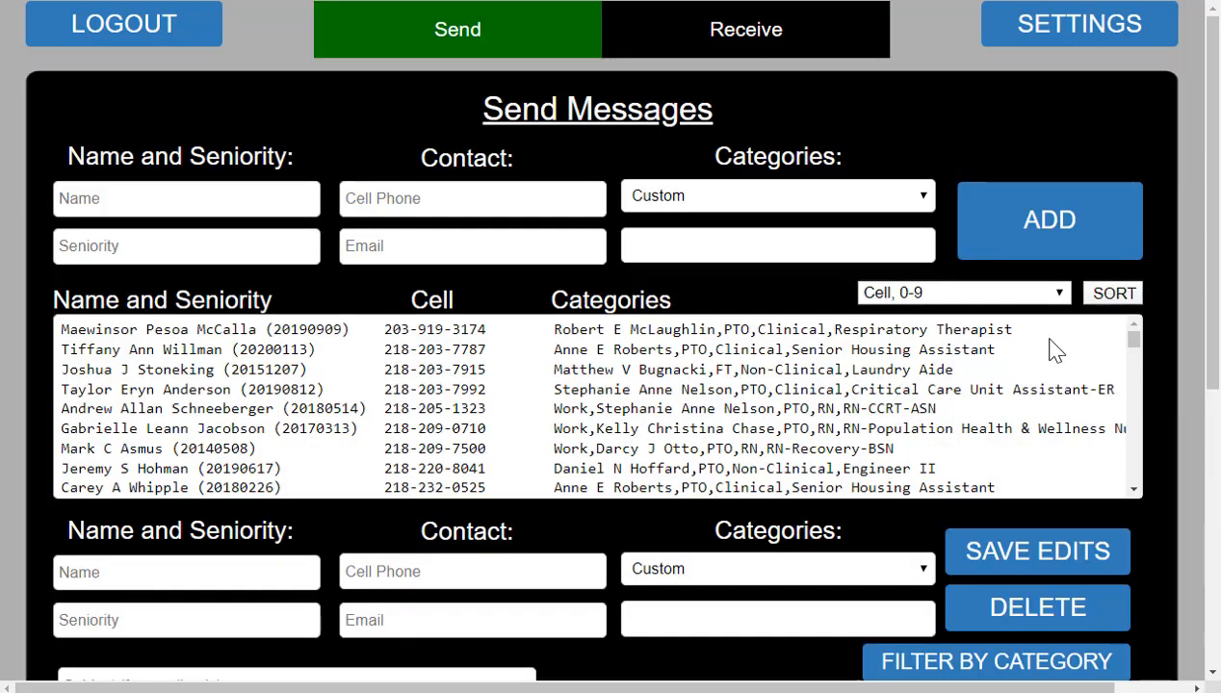
{"action": "scroll", "coordinate": [984, 402], "scroll_direction": "down", "scroll_amount": 5}
{"action": "scroll", "coordinate": [963, 409], "scroll_direction": "down", "scroll_amount": 10}
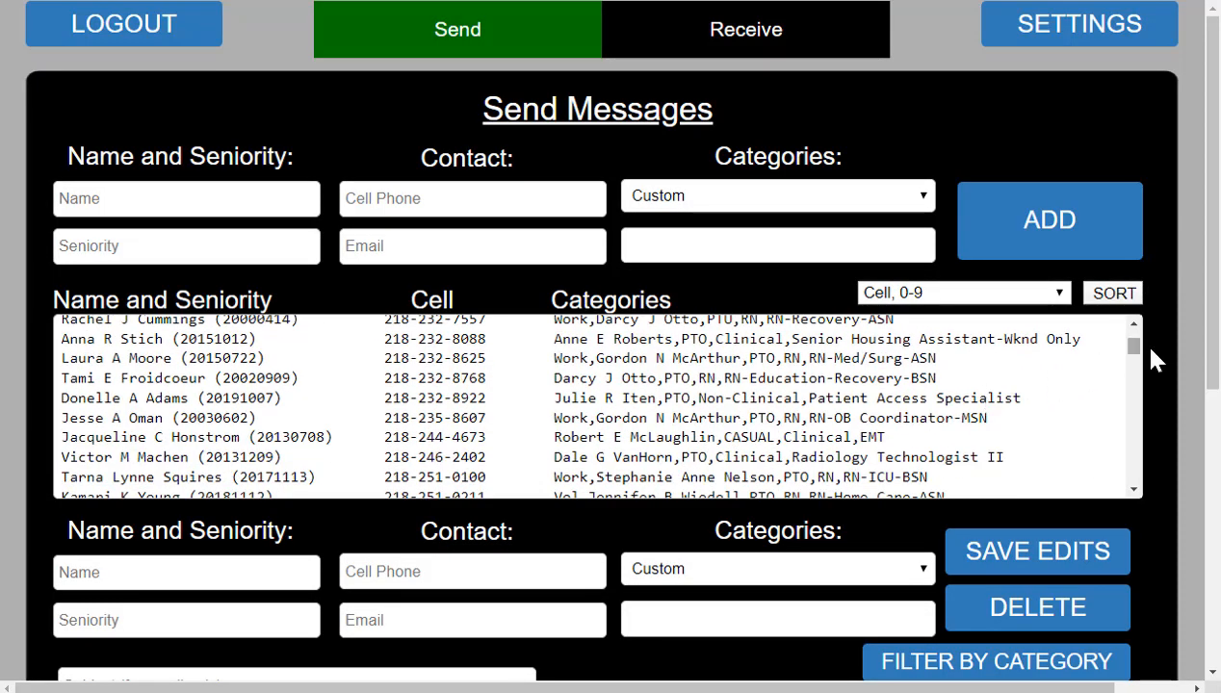
{"action": "scroll", "coordinate": [1178, 358], "scroll_direction": "down", "scroll_amount": 1}
{"action": "scroll", "coordinate": [1178, 356], "scroll_direction": "down", "scroll_amount": 1}
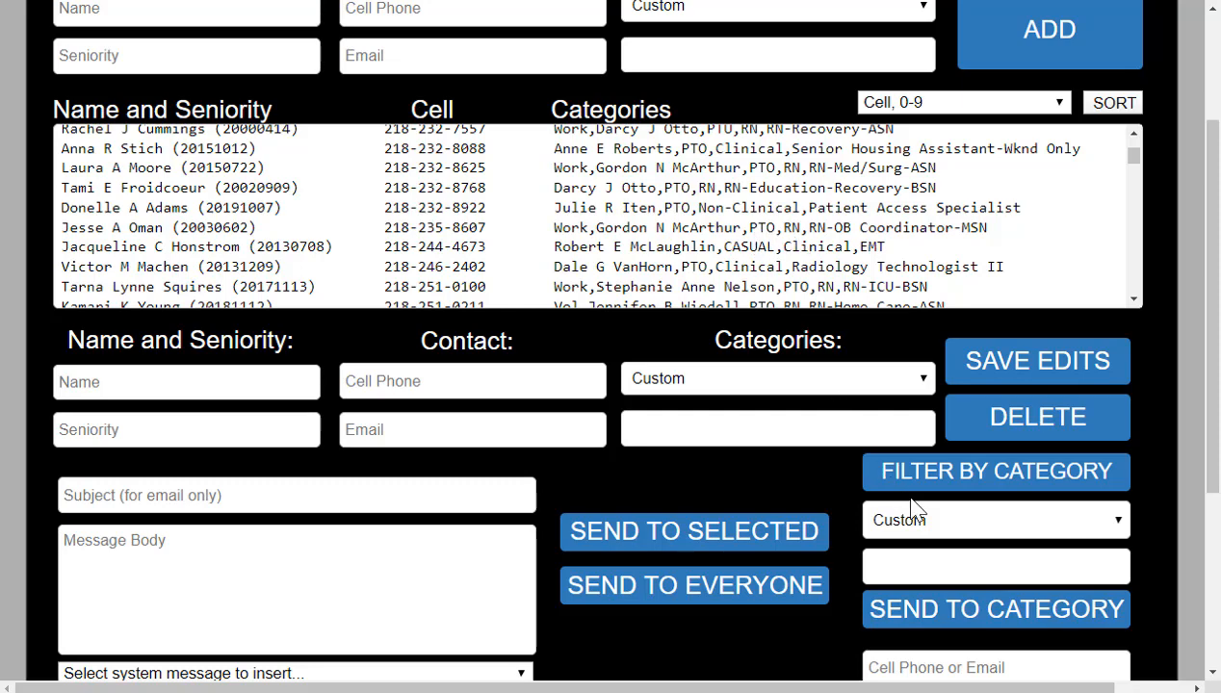
- Filter the contact list by the combined custom category PTO,RN and check the category entries of the results
{"action": "left_click", "coordinate": [924, 562]}
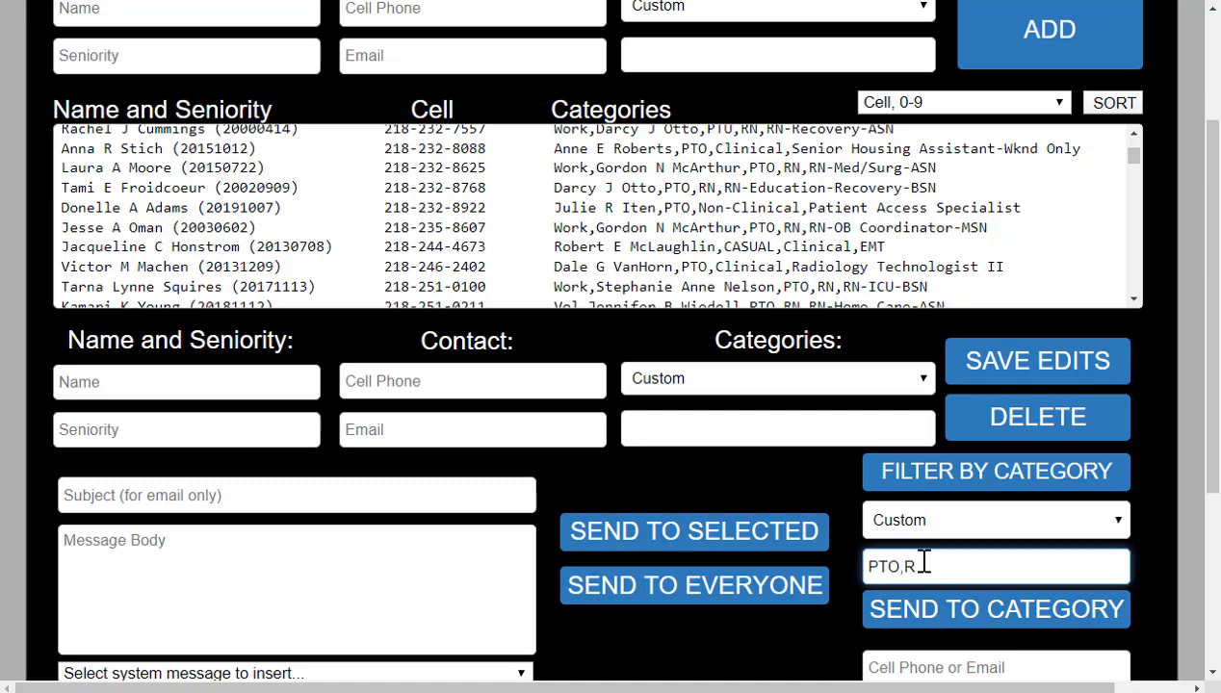
{"action": "left_click", "coordinate": [917, 493]}
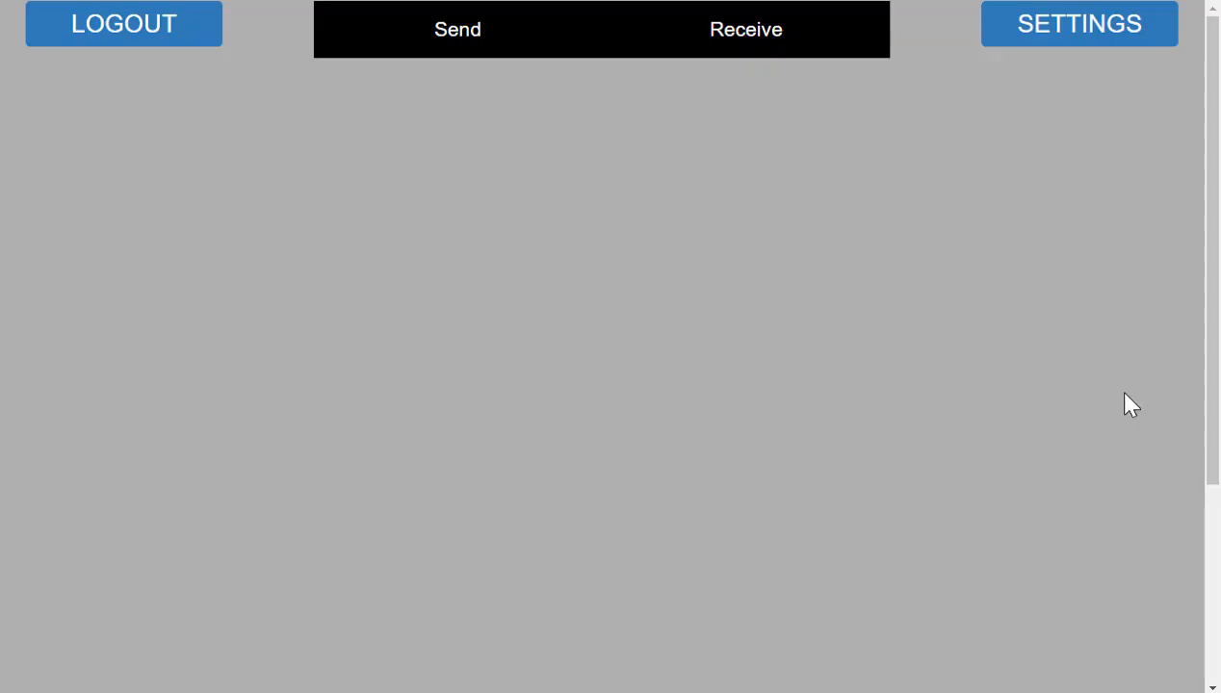
{"action": "scroll", "coordinate": [896, 361], "scroll_direction": "down", "scroll_amount": 2}
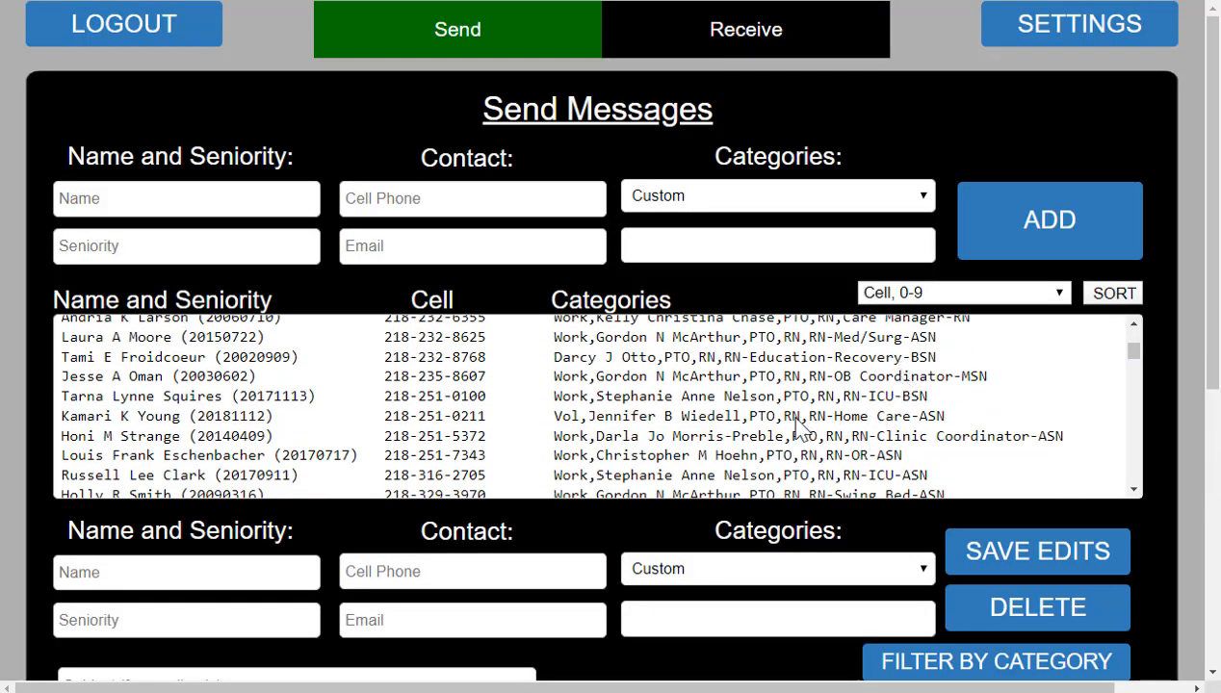
{"action": "scroll", "coordinate": [830, 438], "scroll_direction": "down", "scroll_amount": 1}
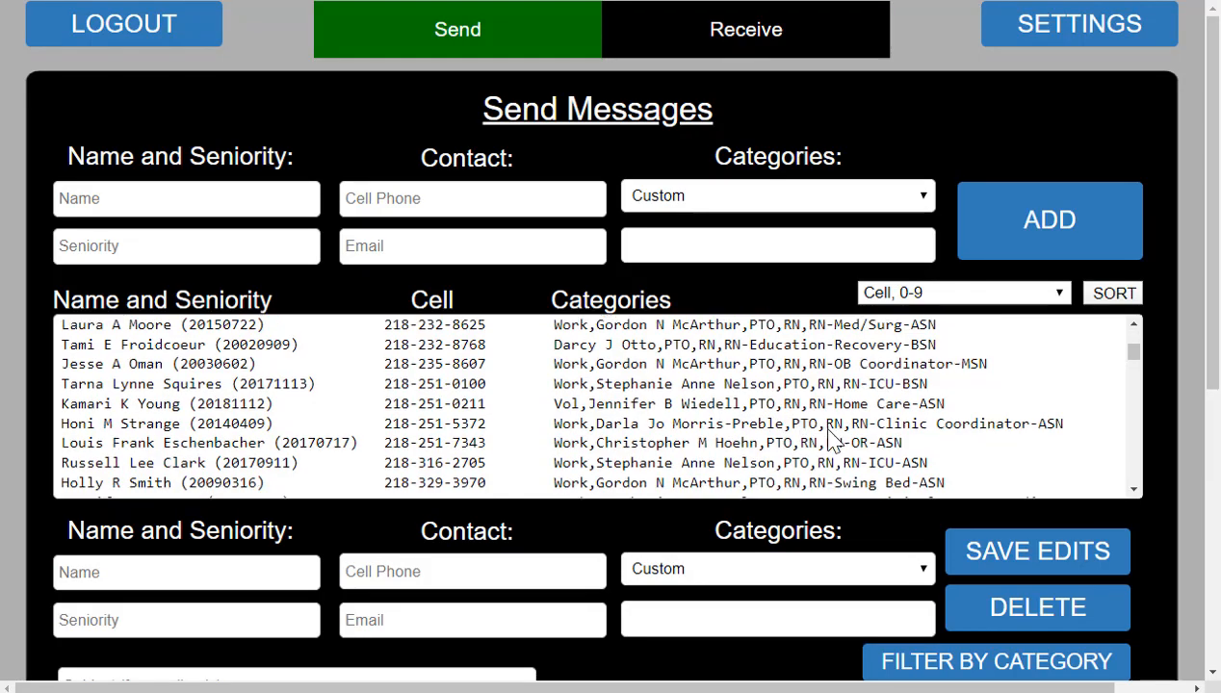
- Look through the rest of the PTO,RN results and reset the category filter with an empty custom category
{"action": "scroll", "coordinate": [830, 438], "scroll_direction": "down", "scroll_amount": 15}
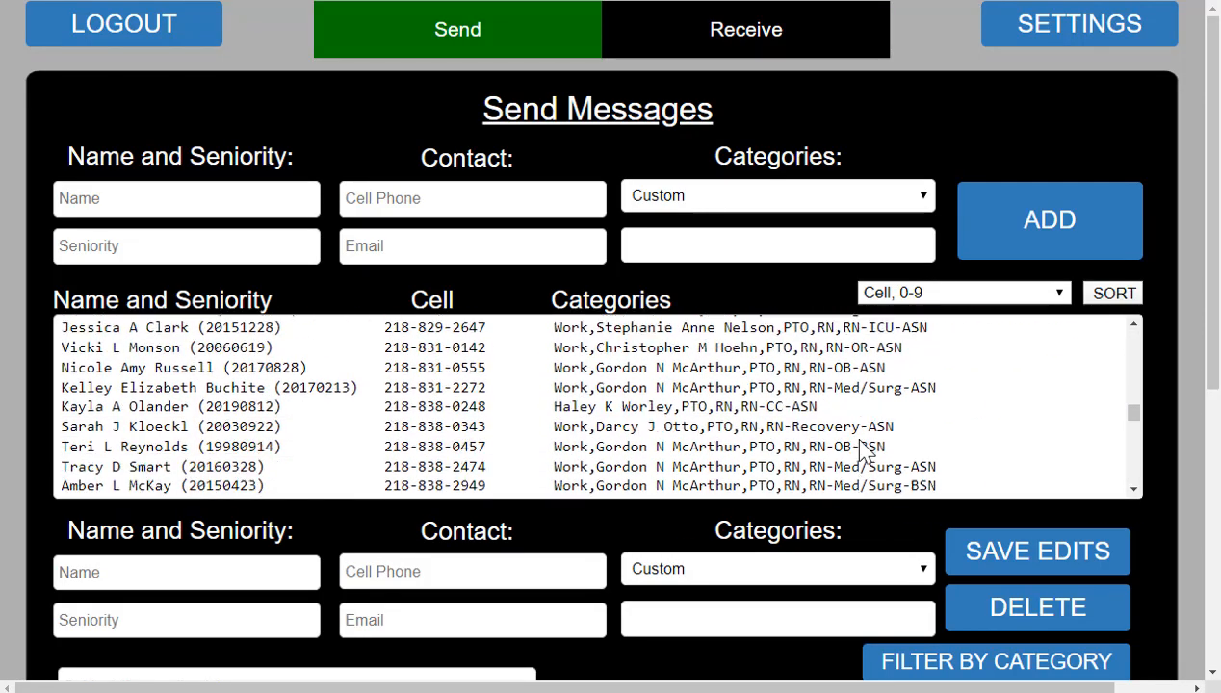
{"action": "scroll", "coordinate": [857, 453], "scroll_direction": "down", "scroll_amount": 10}
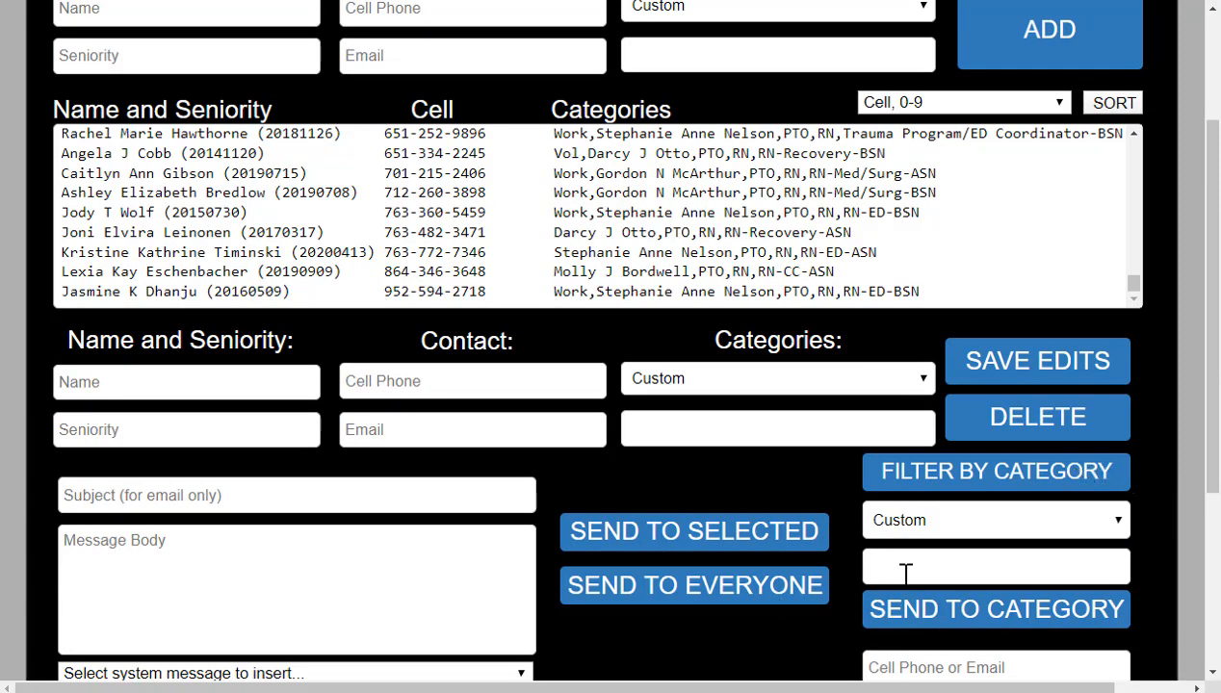
{"action": "left_click", "coordinate": [942, 485]}
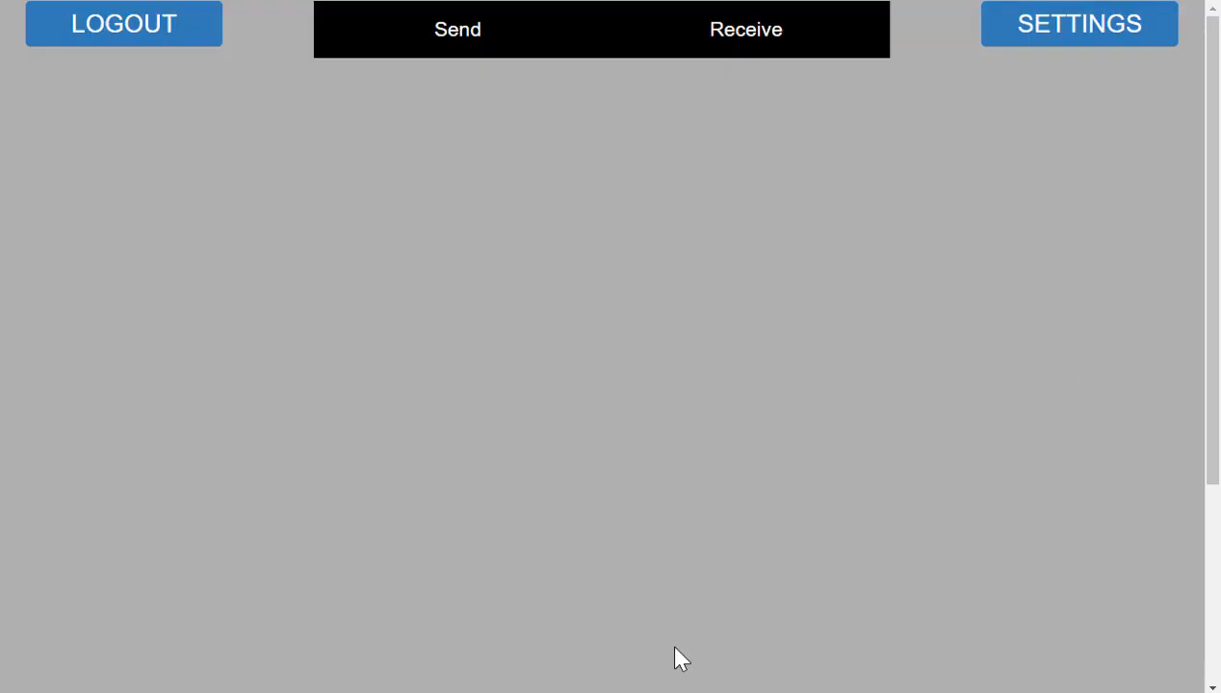
- Examine the cell numbers in the full contact list sorted by Cell, 0-9, looking for incomplete entries
{"action": "scroll", "coordinate": [686, 380], "scroll_direction": "down", "scroll_amount": 1}
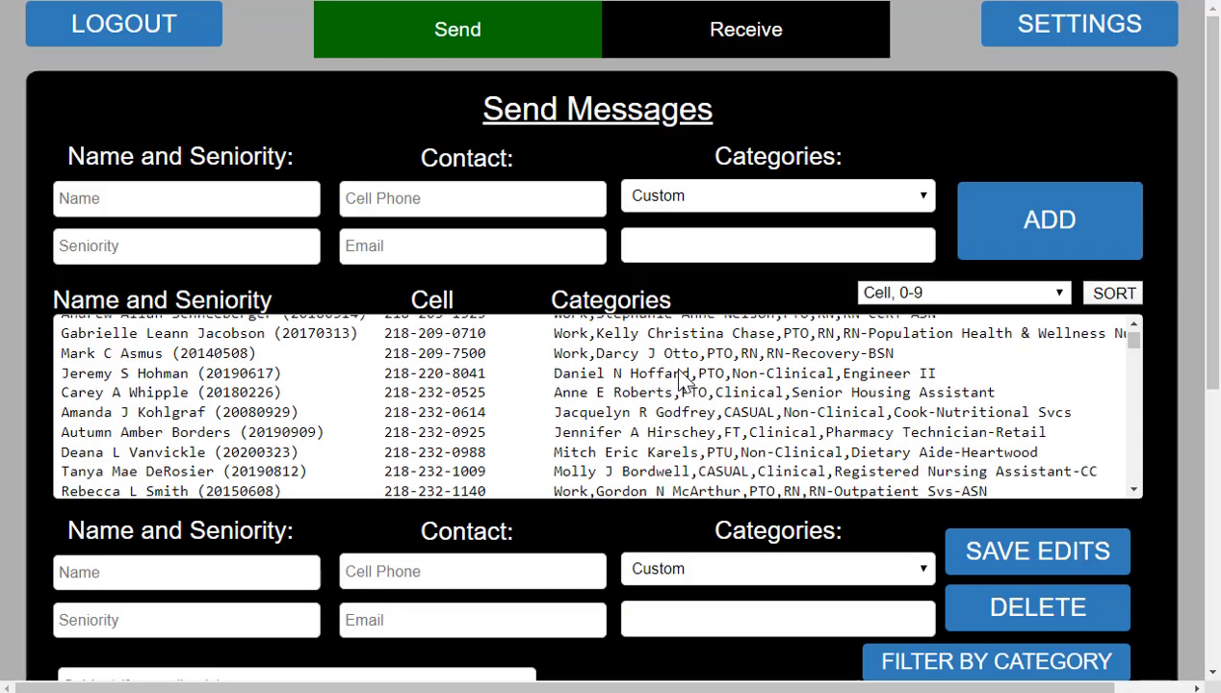
{"action": "scroll", "coordinate": [686, 381], "scroll_direction": "down", "scroll_amount": 1}
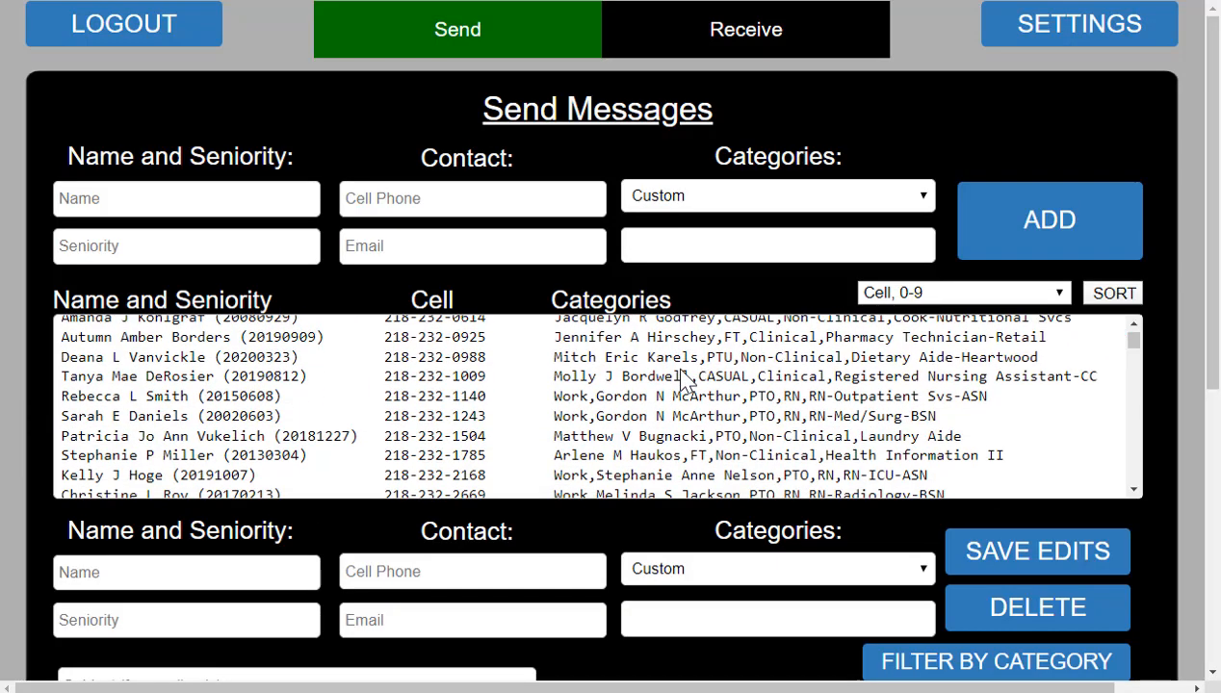
{"action": "scroll", "coordinate": [686, 381], "scroll_direction": "down", "scroll_amount": 1}
{"action": "scroll", "coordinate": [685, 380], "scroll_direction": "down", "scroll_amount": 1}
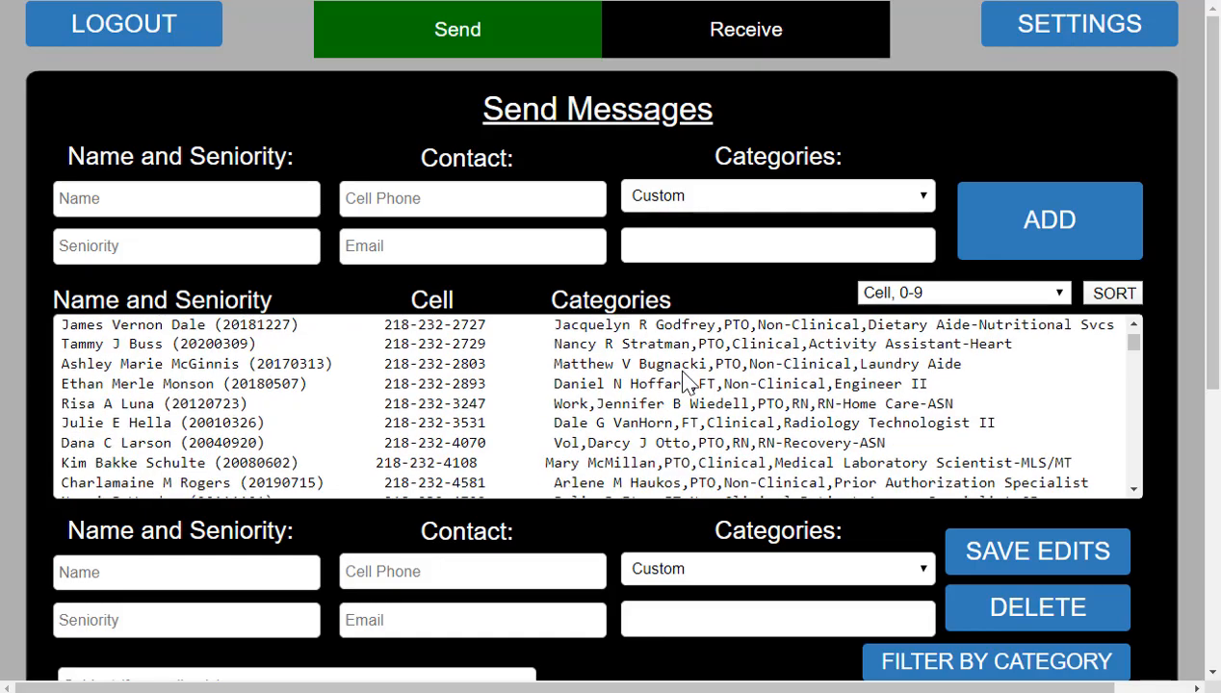
{"action": "scroll", "coordinate": [686, 380], "scroll_direction": "down", "scroll_amount": 1}
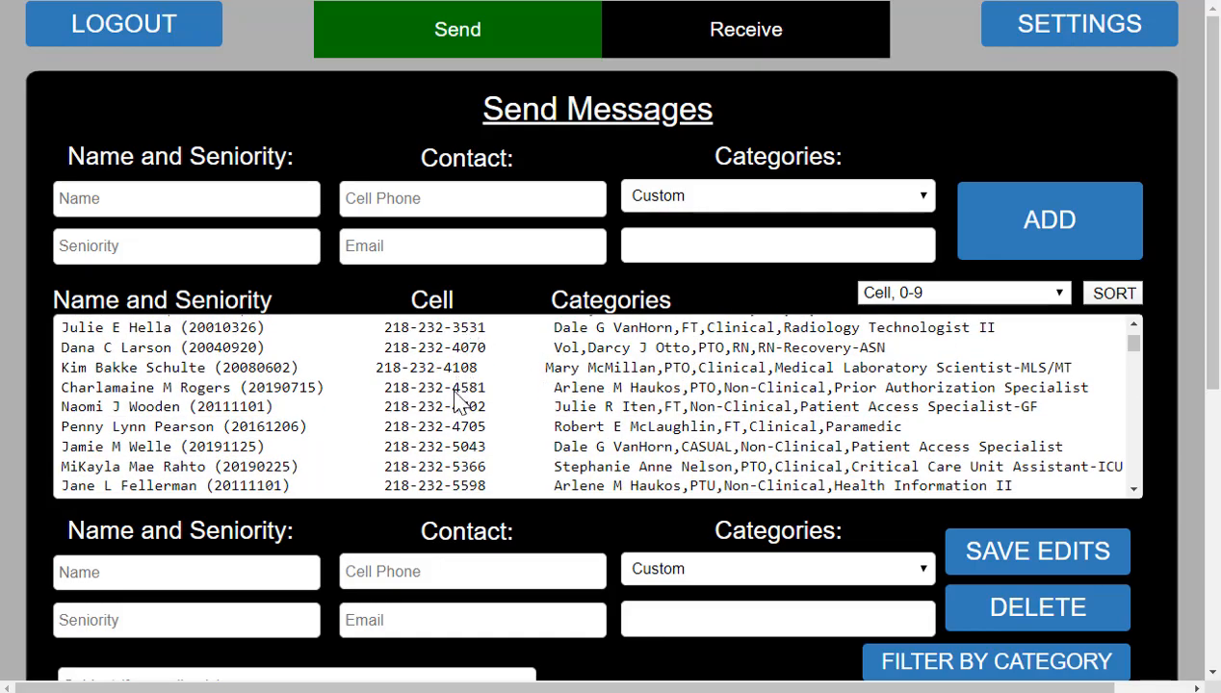
{"action": "scroll", "coordinate": [459, 435], "scroll_direction": "down", "scroll_amount": 4}
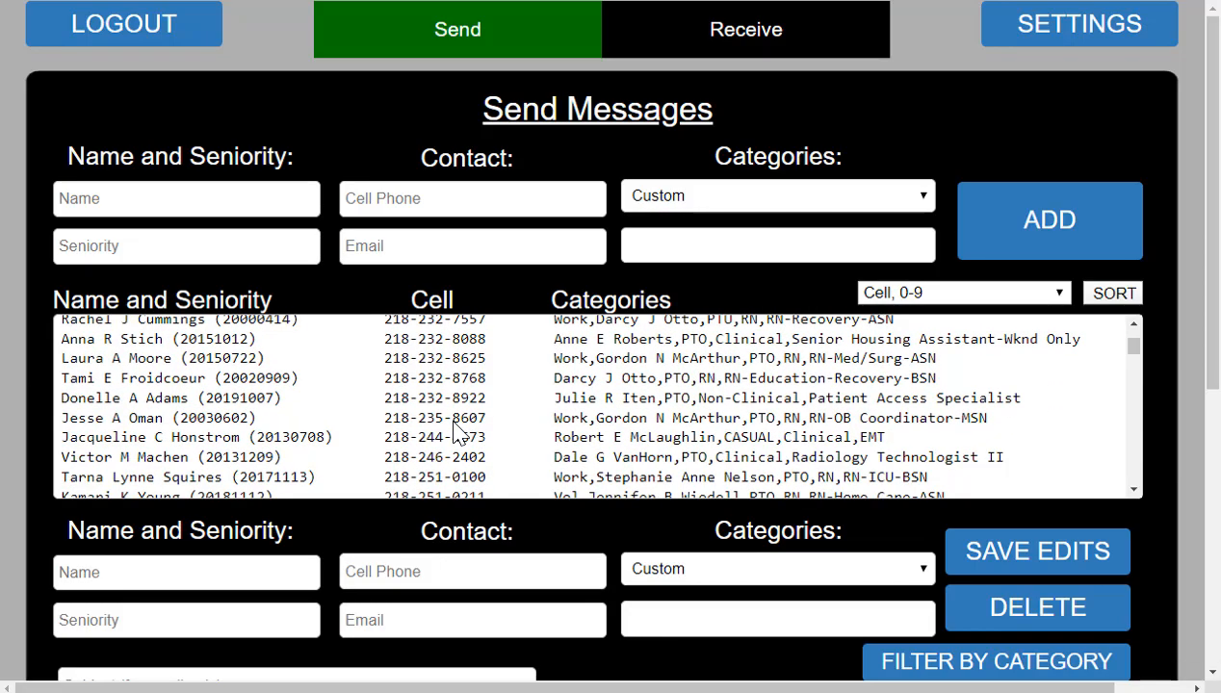
{"action": "scroll", "coordinate": [459, 435], "scroll_direction": "down", "scroll_amount": 4}
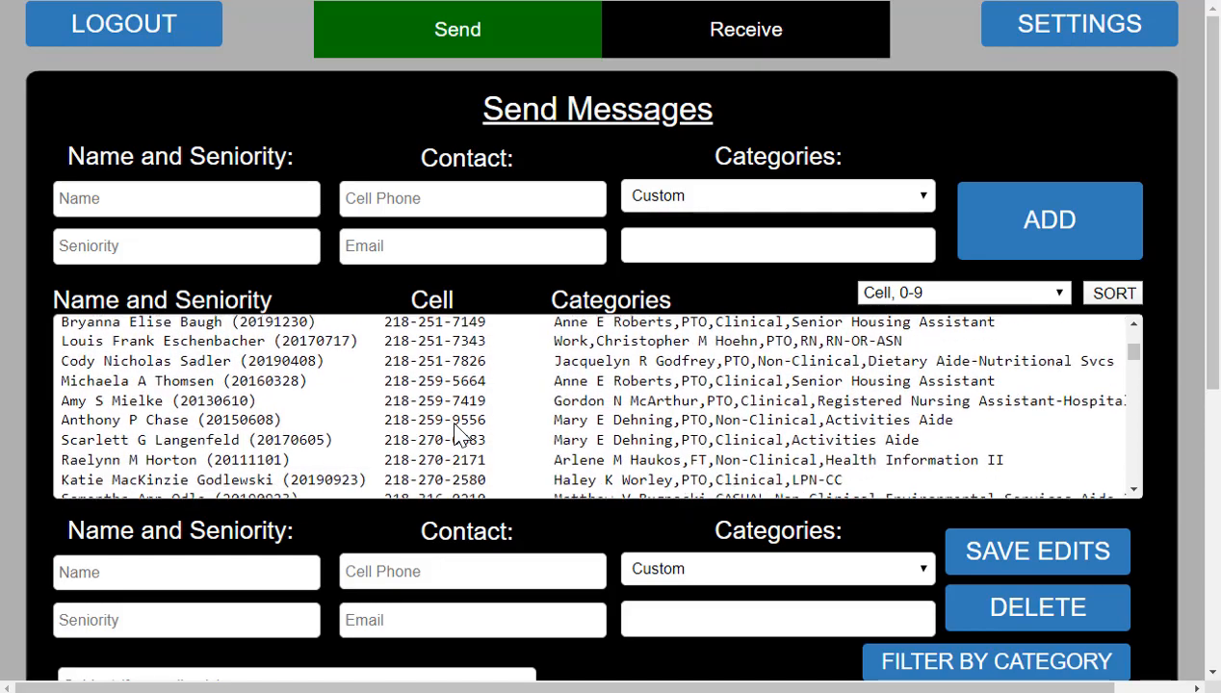
{"action": "scroll", "coordinate": [459, 436], "scroll_direction": "down", "scroll_amount": 4}
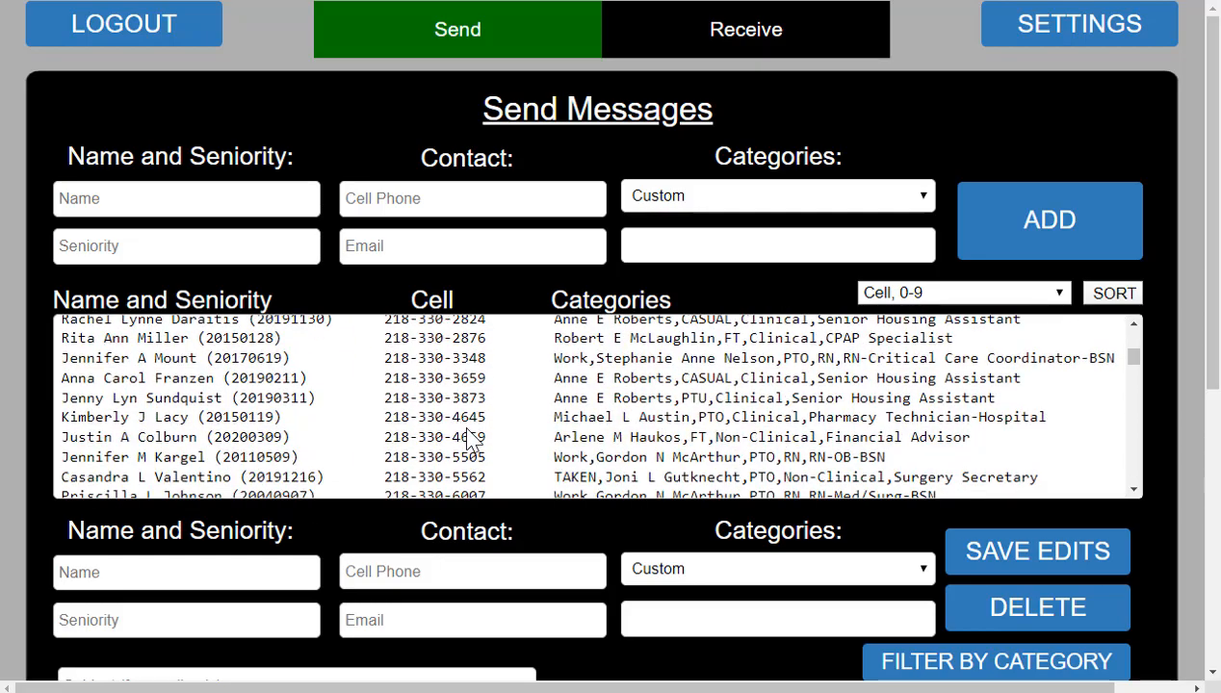
{"action": "scroll", "coordinate": [472, 445], "scroll_direction": "up", "scroll_amount": 1}
{"action": "scroll", "coordinate": [472, 445], "scroll_direction": "down", "scroll_amount": 4}
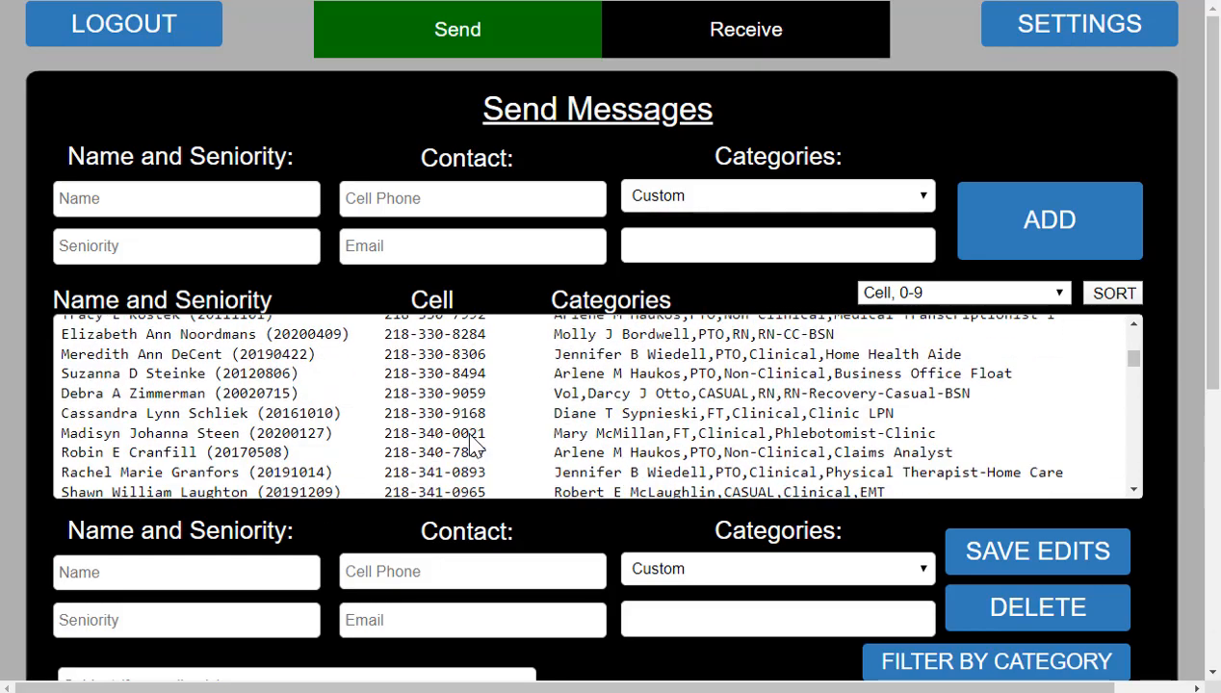
{"action": "scroll", "coordinate": [471, 445], "scroll_direction": "down", "scroll_amount": 4}
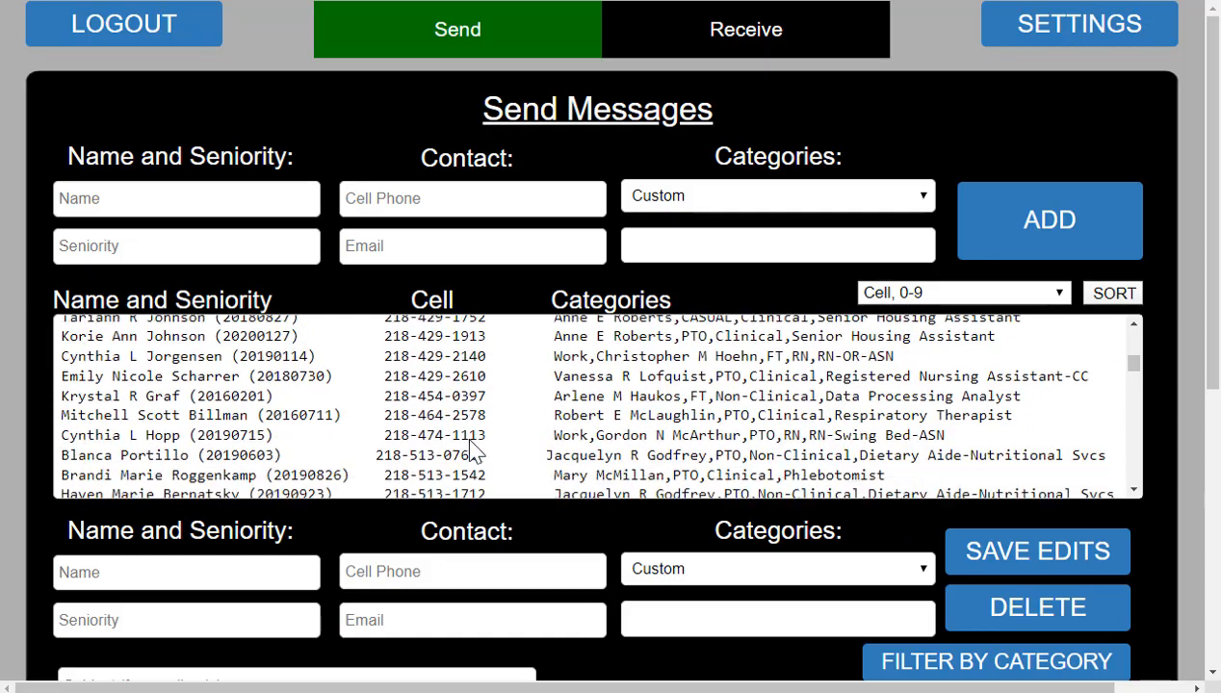
{"action": "scroll", "coordinate": [475, 453], "scroll_direction": "down", "scroll_amount": 6}
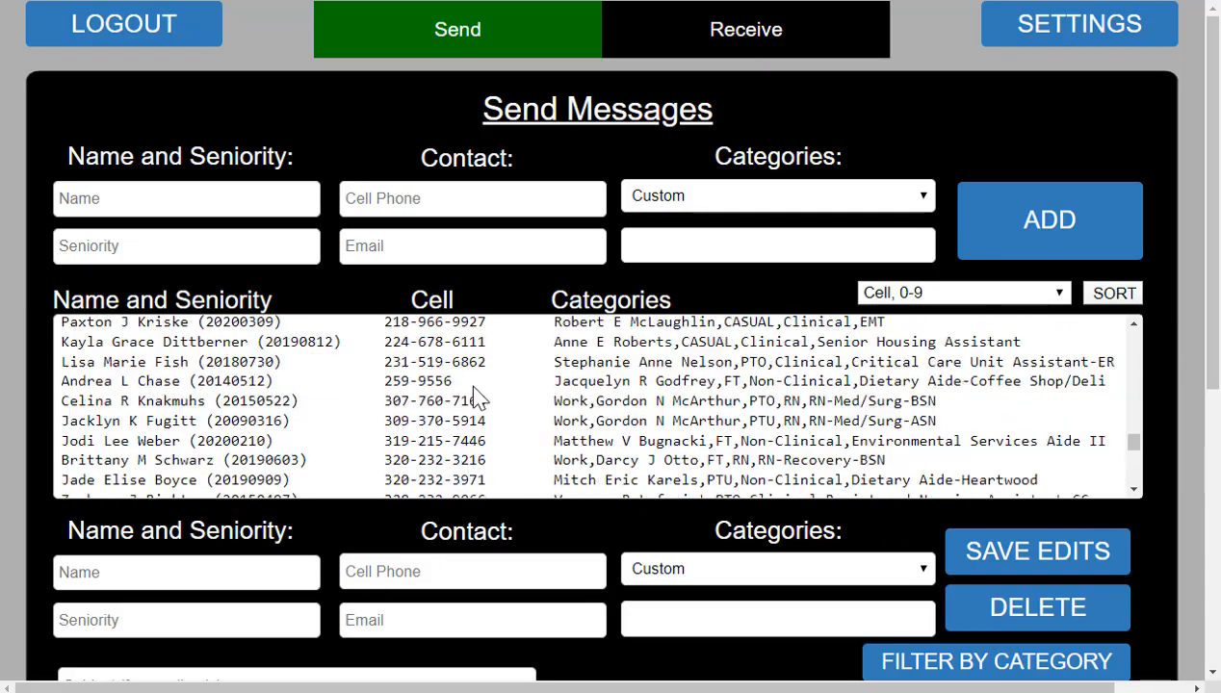
- Load the contact whose cell number lacks an area code into the edit form and place the cursor before the number
{"action": "left_click", "coordinate": [472, 393]}
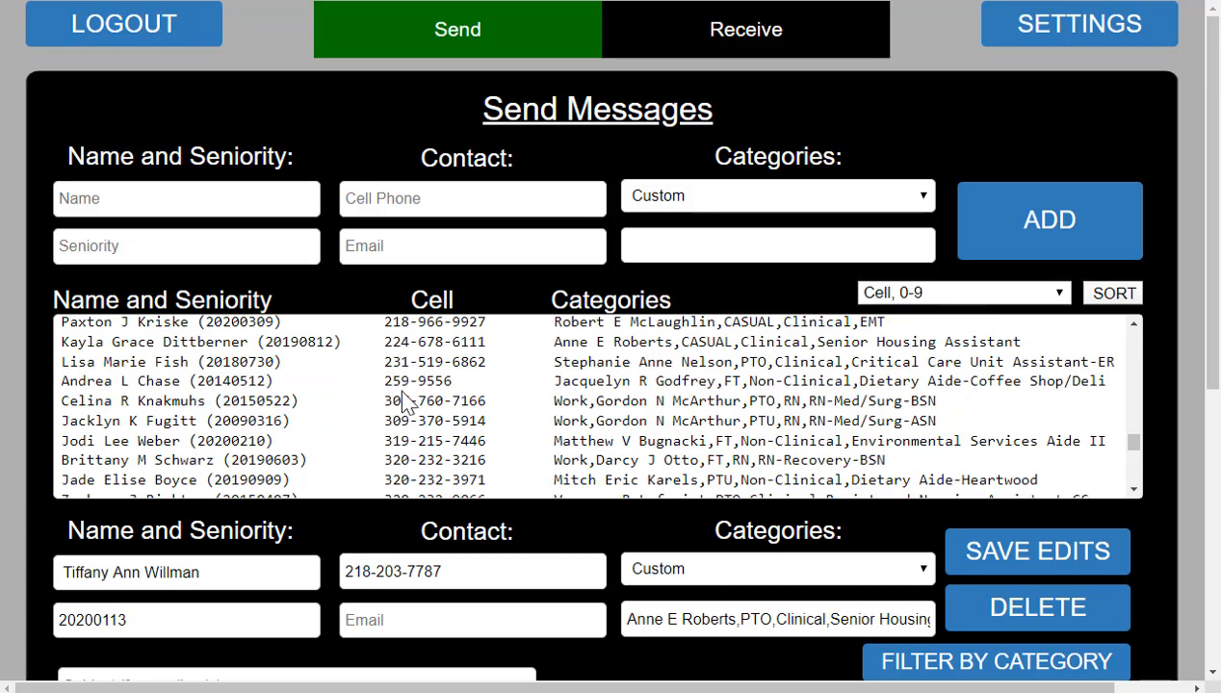
{"action": "left_click", "coordinate": [575, 385]}
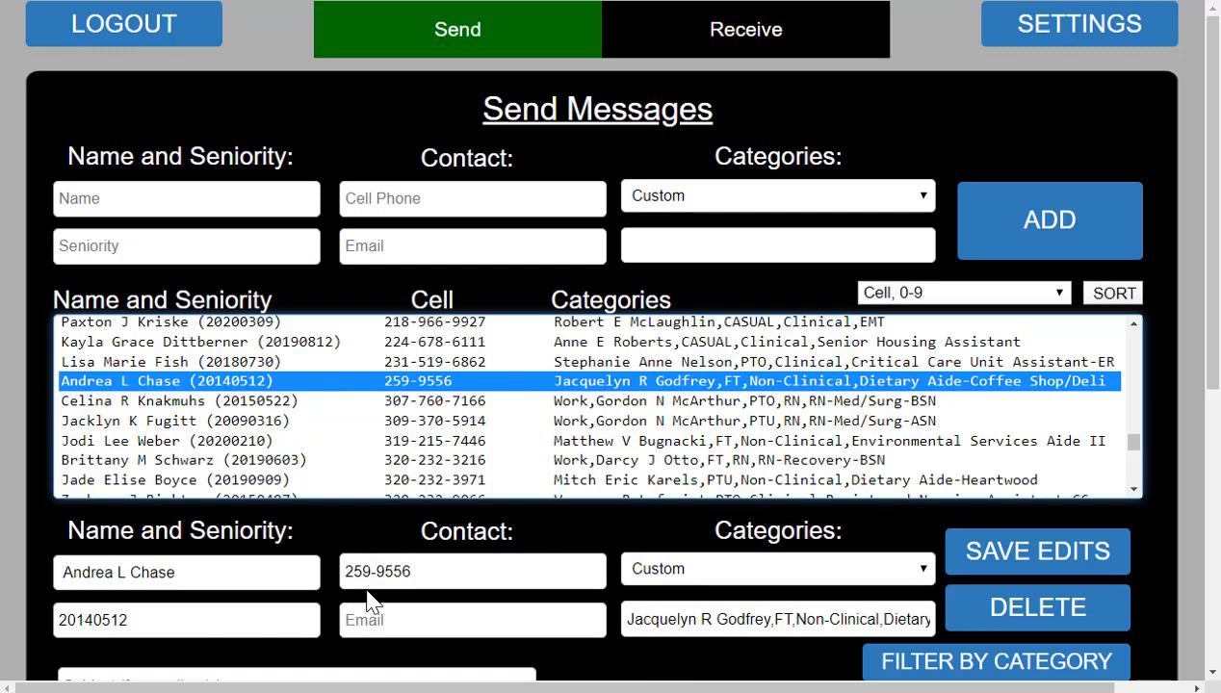
{"action": "left_click", "coordinate": [347, 571]}
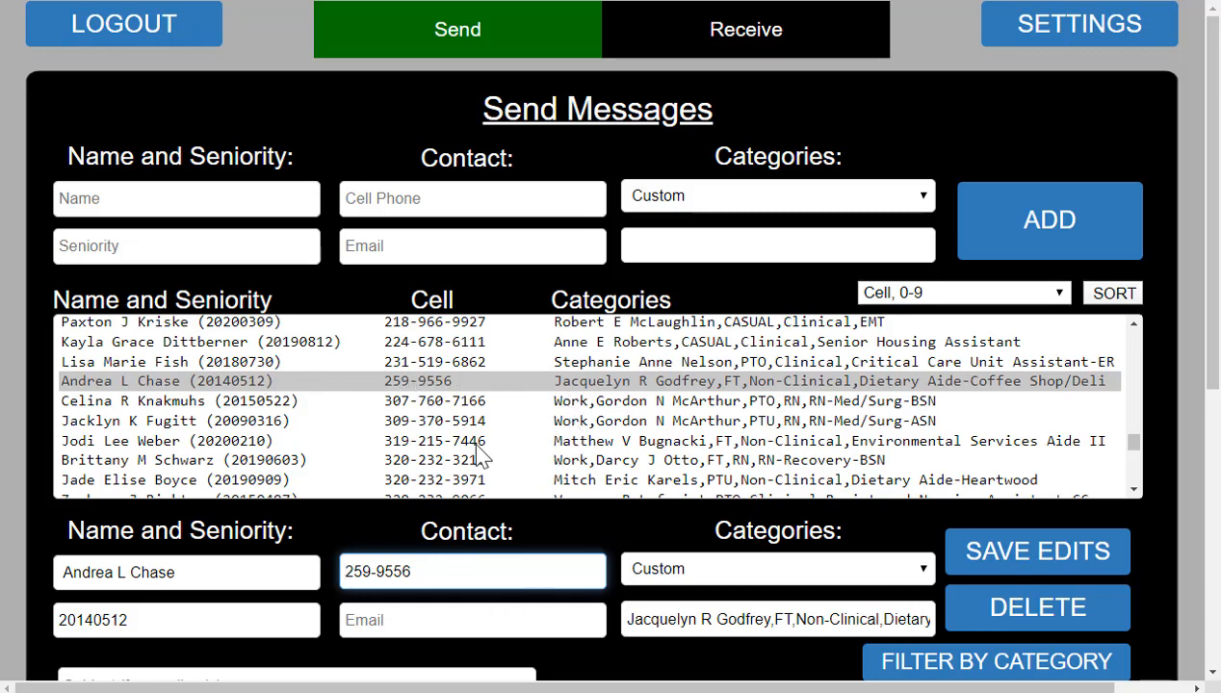
{"action": "scroll", "coordinate": [482, 433], "scroll_direction": "down", "scroll_amount": 1}
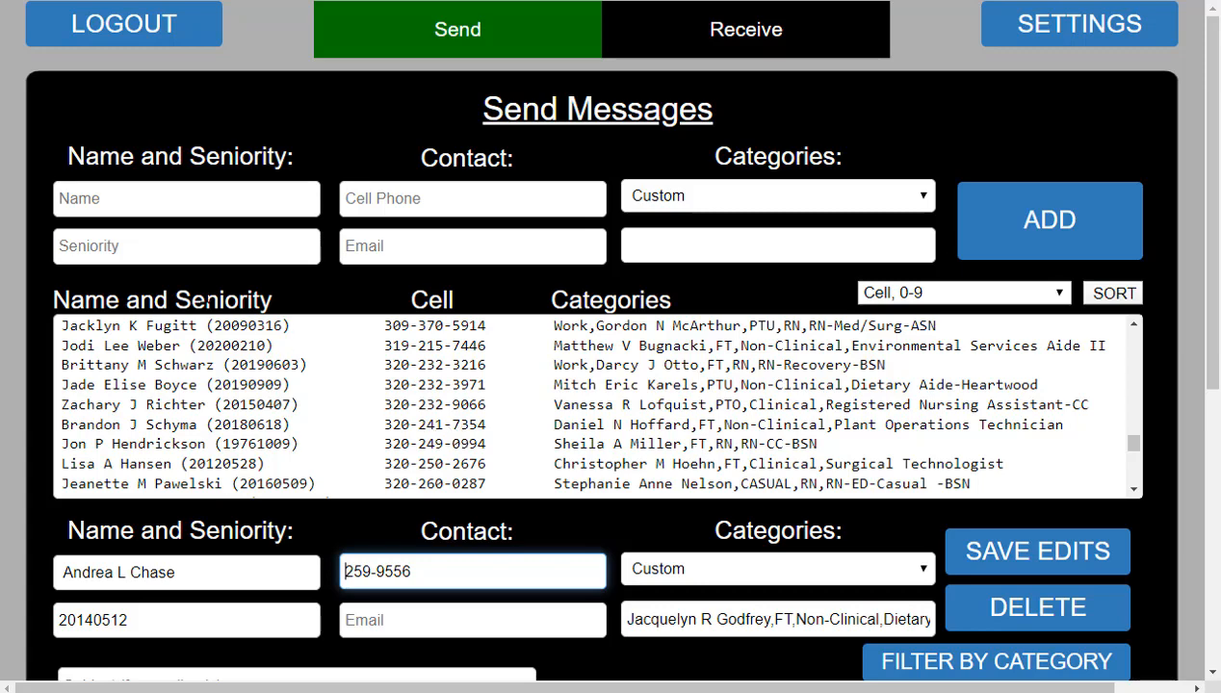
{"action": "left_click", "coordinate": [116, 249]}
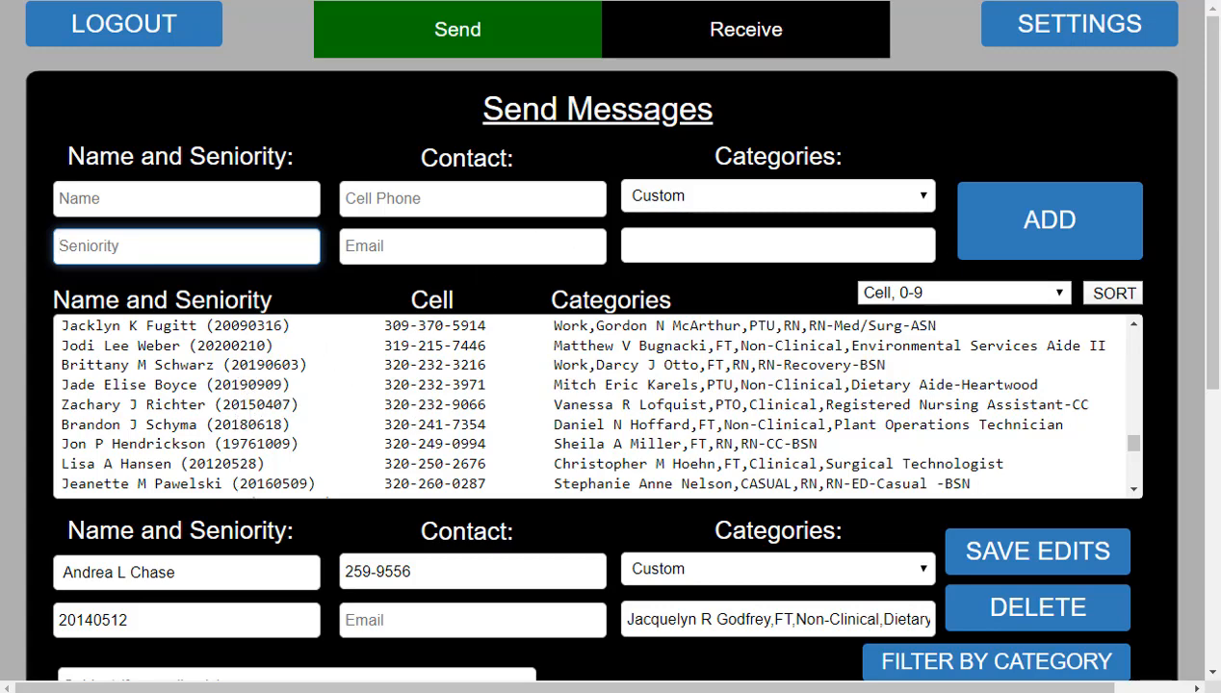
{"action": "left_click", "coordinate": [1136, 77]}
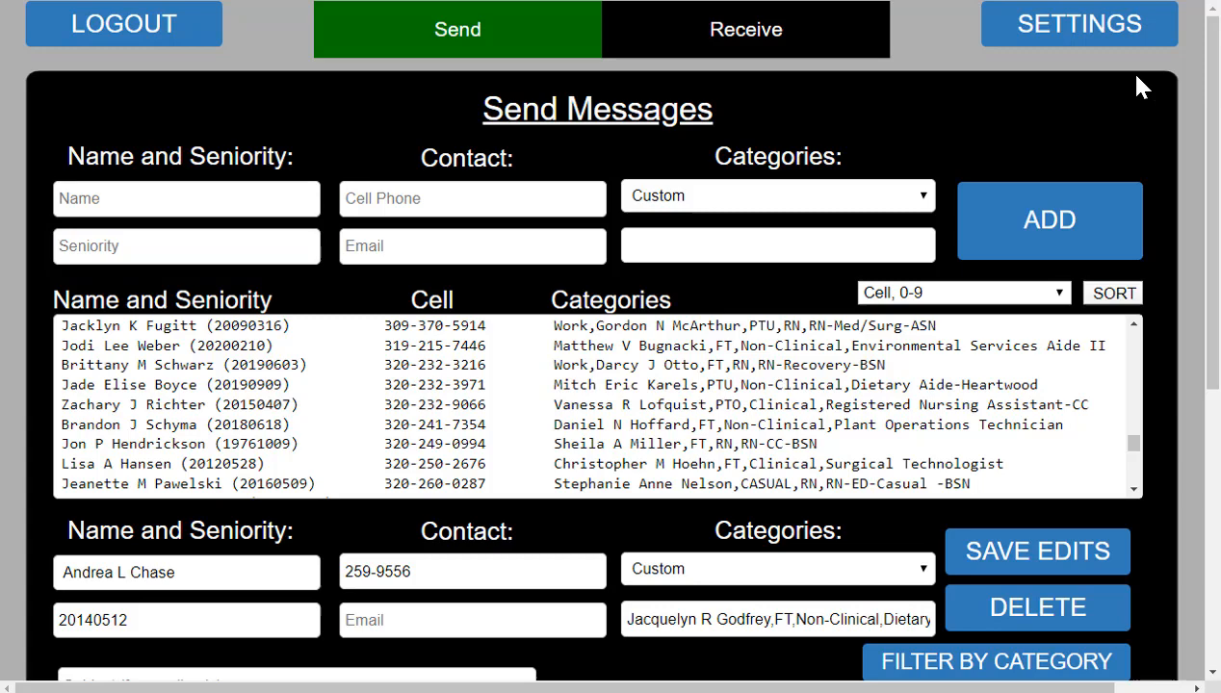
- Download the log file from the account settings page and open the downloaded CSV report in Excel
{"action": "left_click", "coordinate": [1079, 29]}
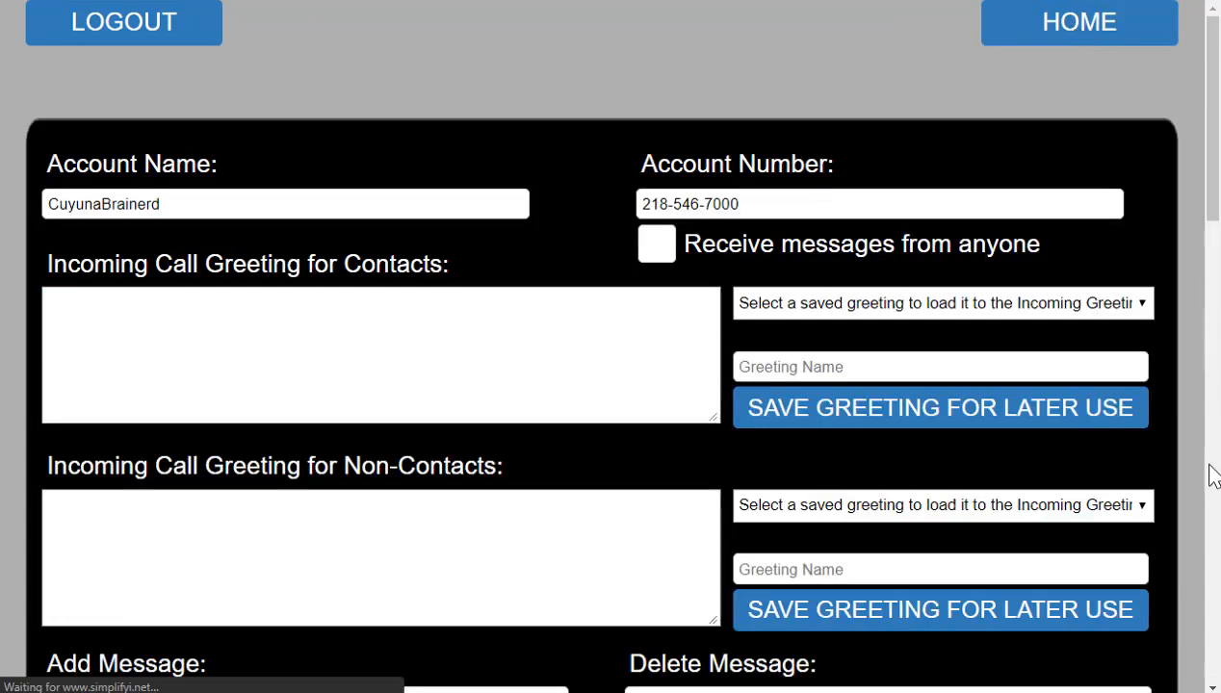
{"action": "scroll", "coordinate": [1160, 512], "scroll_direction": "down", "scroll_amount": 2}
{"action": "scroll", "coordinate": [1160, 513], "scroll_direction": "down", "scroll_amount": 5}
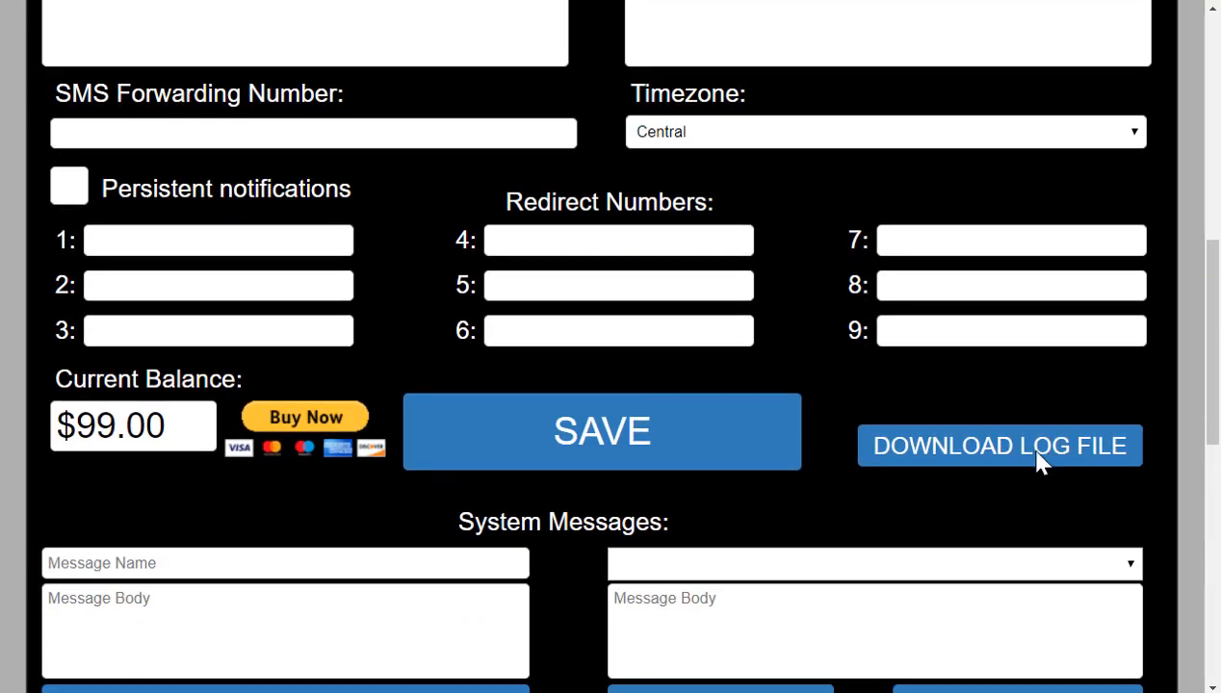
{"action": "left_click", "coordinate": [1037, 452]}
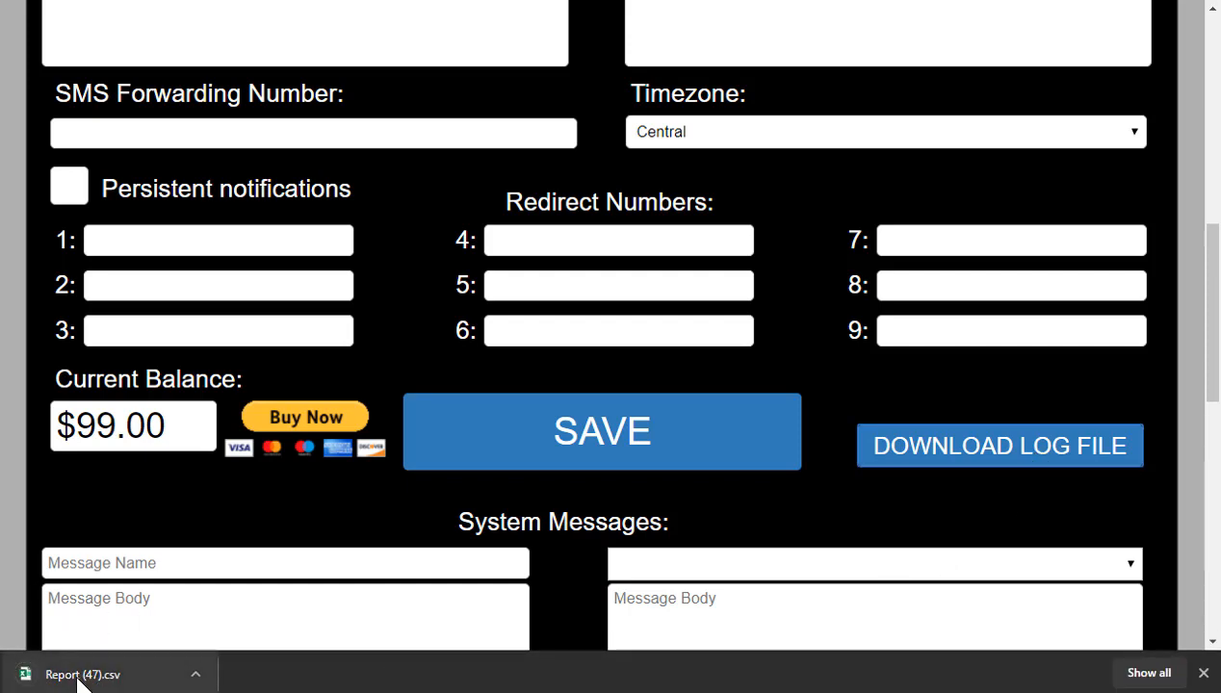
{"action": "left_click", "coordinate": [74, 677]}
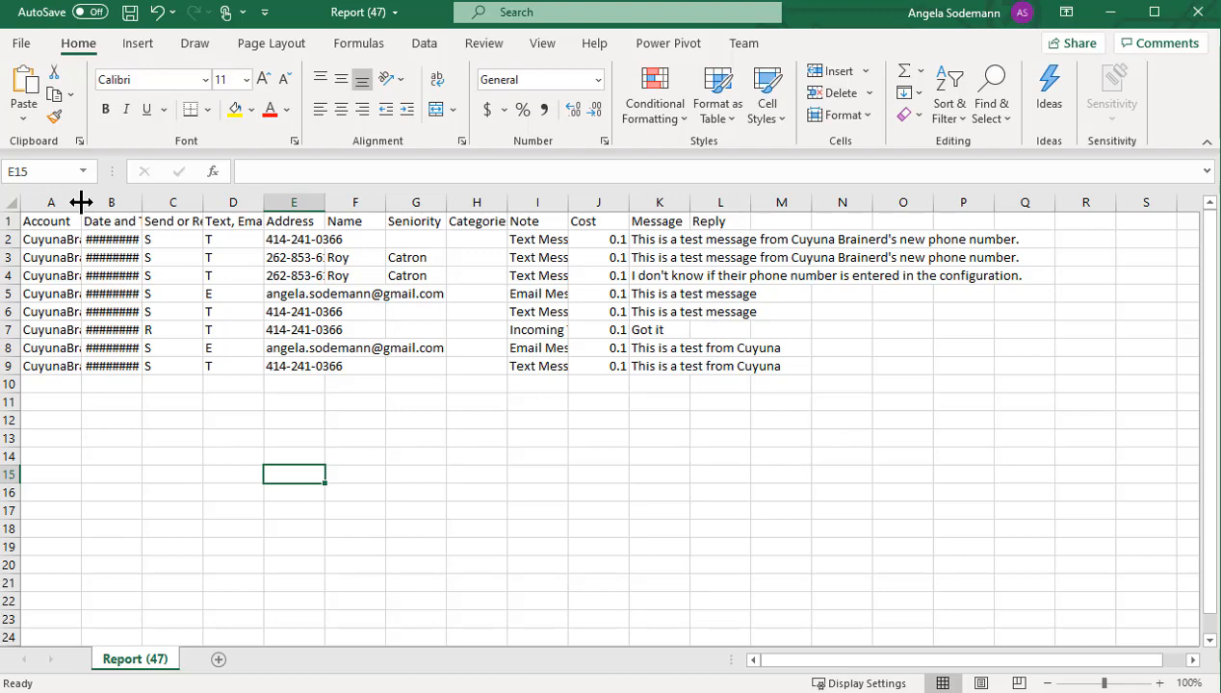
- Widen the Account, Date and Time, and Send or Receive columns and select the received-message entry in C7
{"action": "left_click_drag", "start_coordinate": [80, 201], "coordinate": [272, 196]}
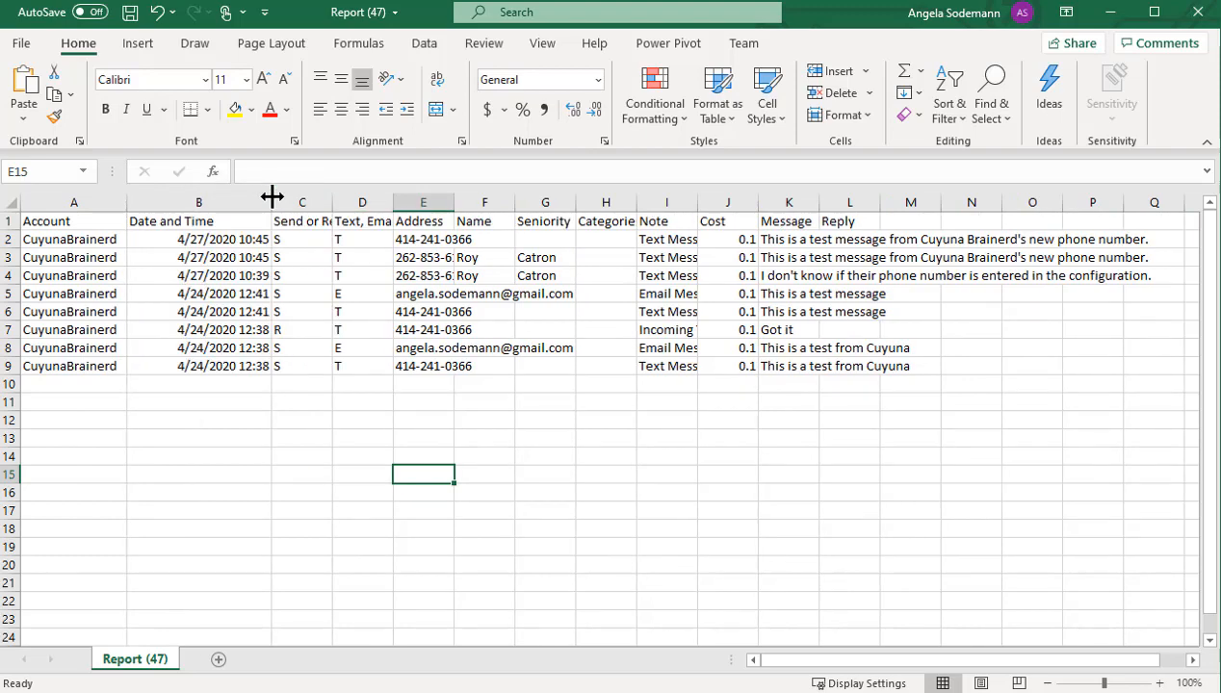
{"action": "left_click_drag", "start_coordinate": [333, 196], "coordinate": [366, 196]}
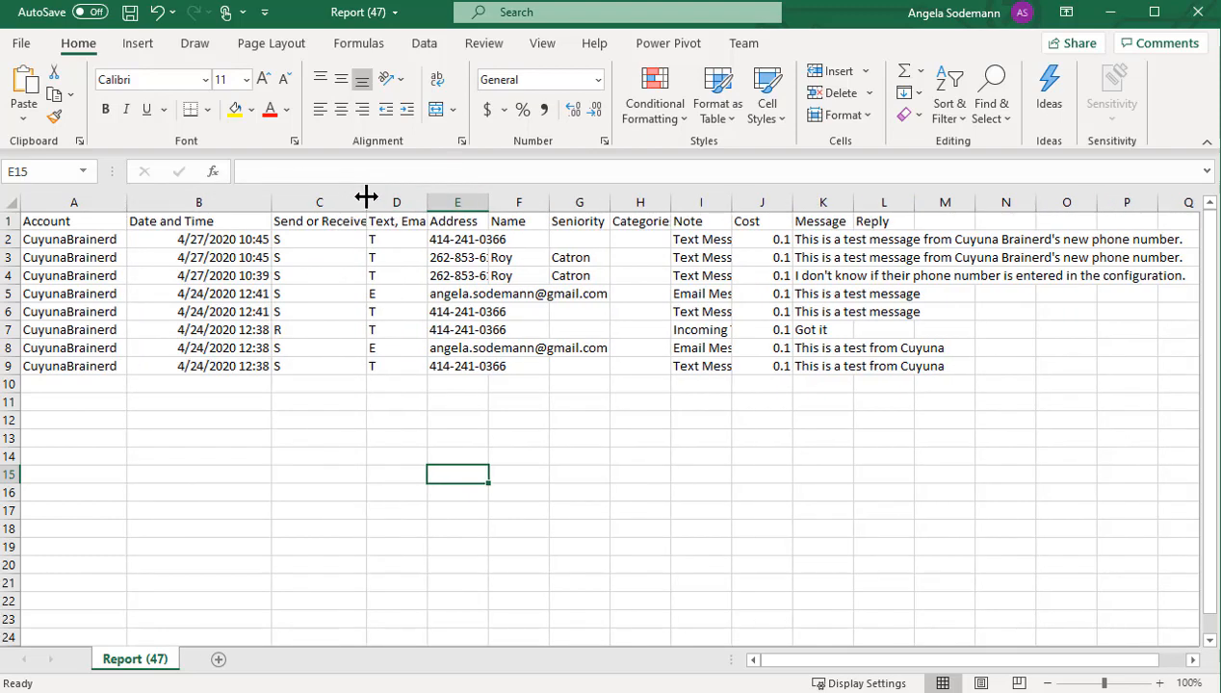
{"action": "left_click", "coordinate": [287, 330]}
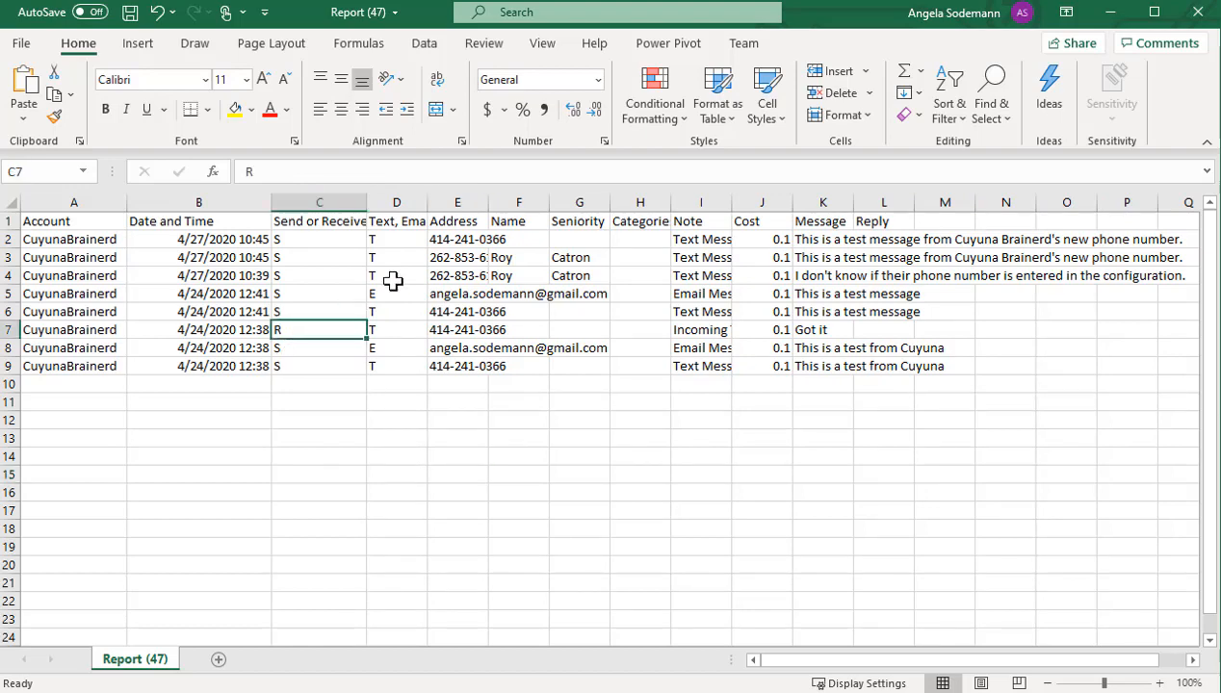
- Widen columns D, E, H and I, covering the message type, Address, Categories and Note entries
{"action": "left_click_drag", "start_coordinate": [428, 202], "coordinate": [460, 202]}
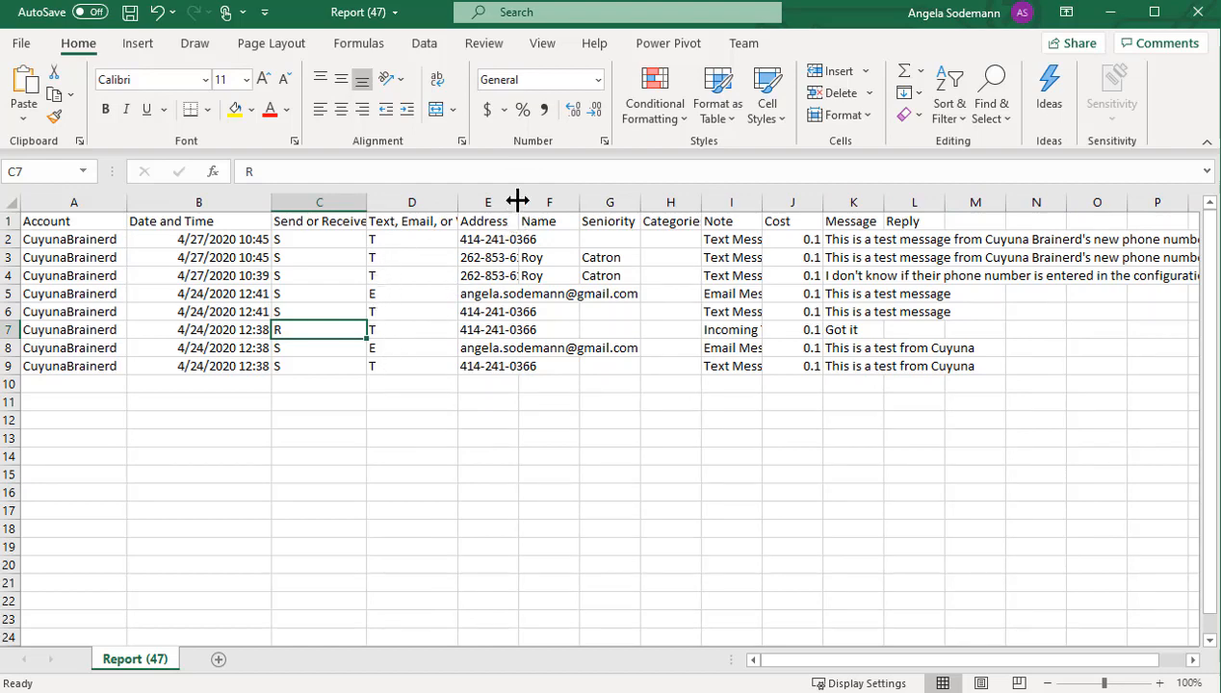
{"action": "left_click_drag", "start_coordinate": [518, 200], "coordinate": [569, 200]}
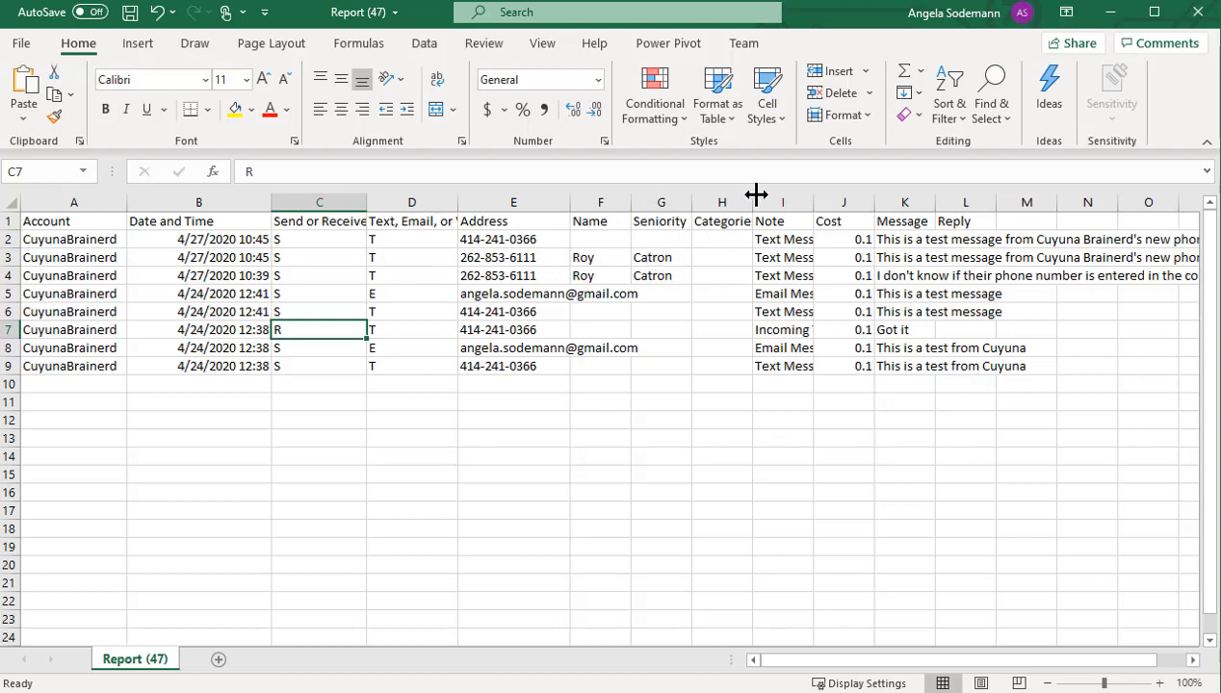
{"action": "left_click_drag", "start_coordinate": [753, 202], "coordinate": [811, 197]}
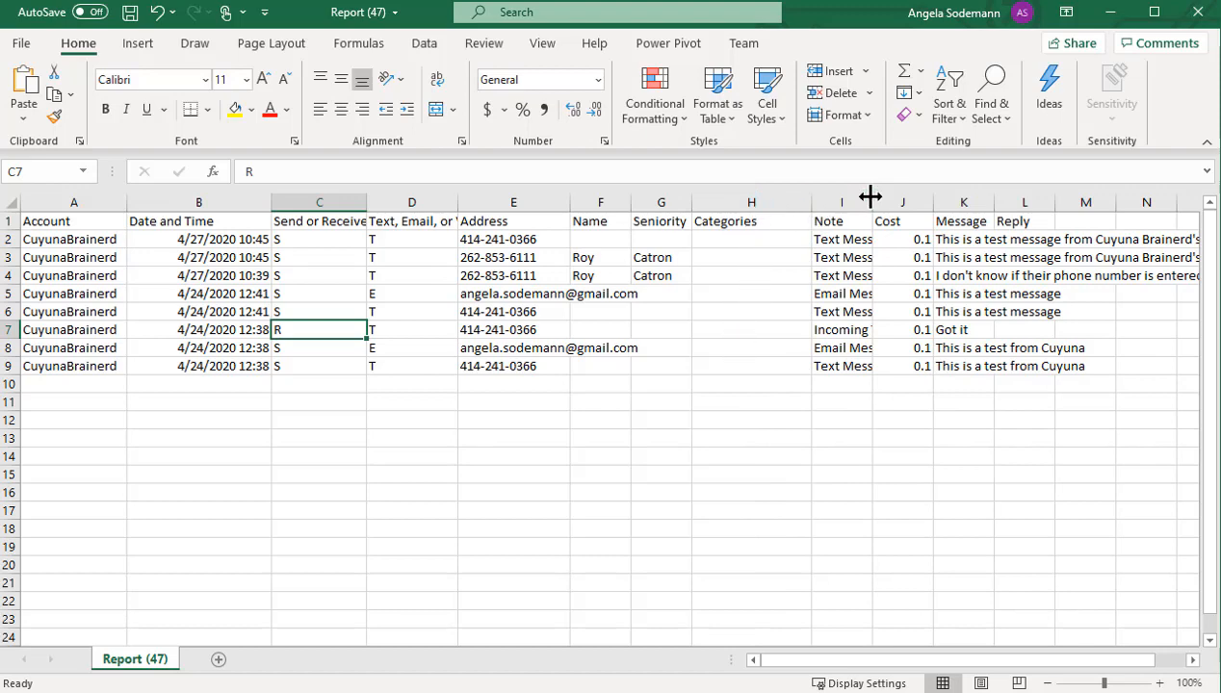
{"action": "left_click_drag", "start_coordinate": [872, 204], "coordinate": [933, 209]}
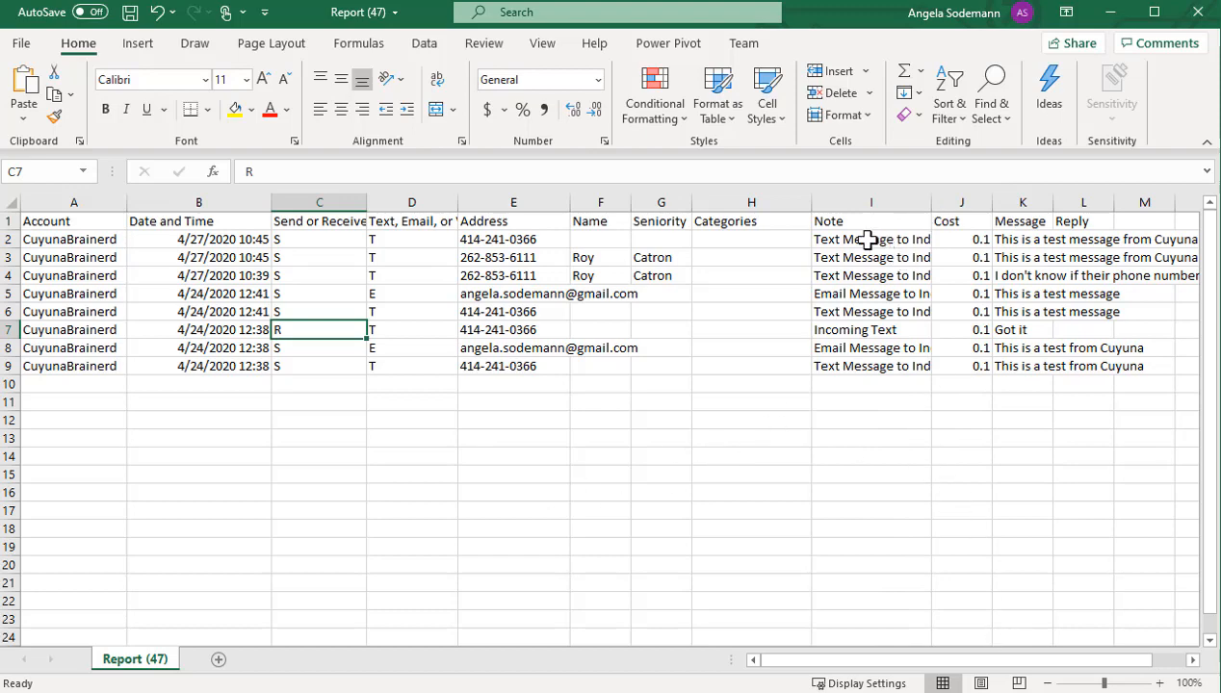
{"action": "left_click_drag", "start_coordinate": [935, 203], "coordinate": [960, 201]}
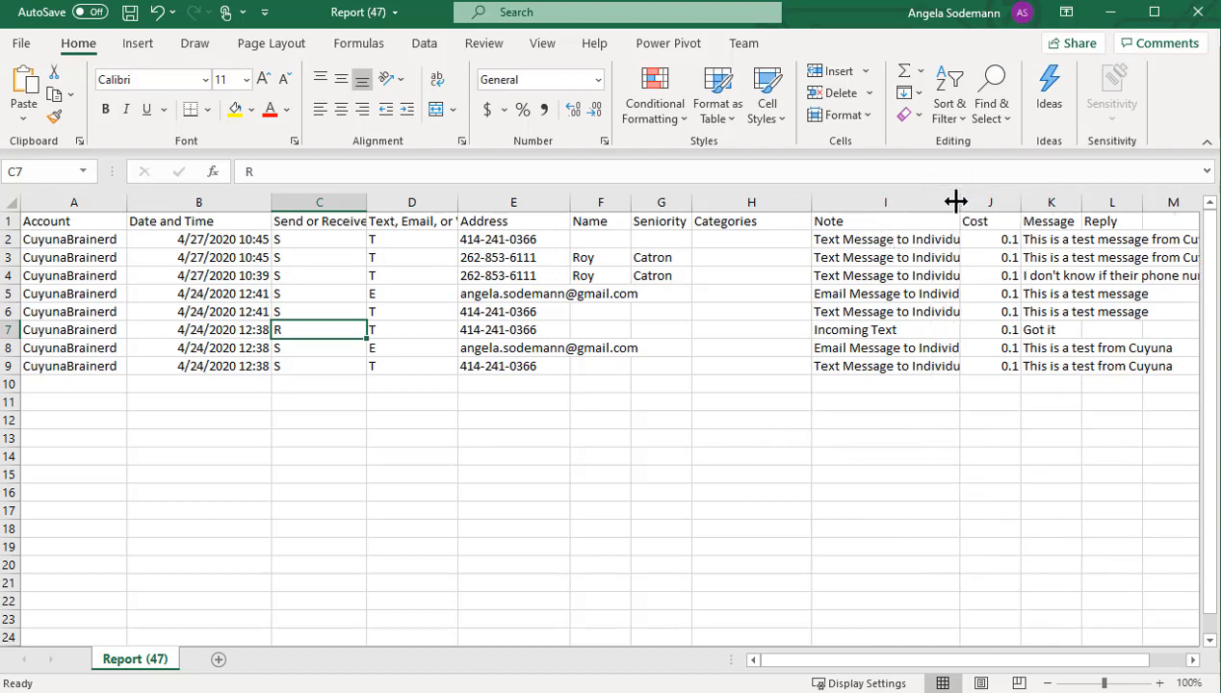
- Check the first cost and message entries in J2 and K2, and widen the Message column beside Reply
{"action": "left_click_drag", "start_coordinate": [915, 662], "coordinate": [1019, 657]}
{"action": "left_click", "coordinate": [888, 238]}
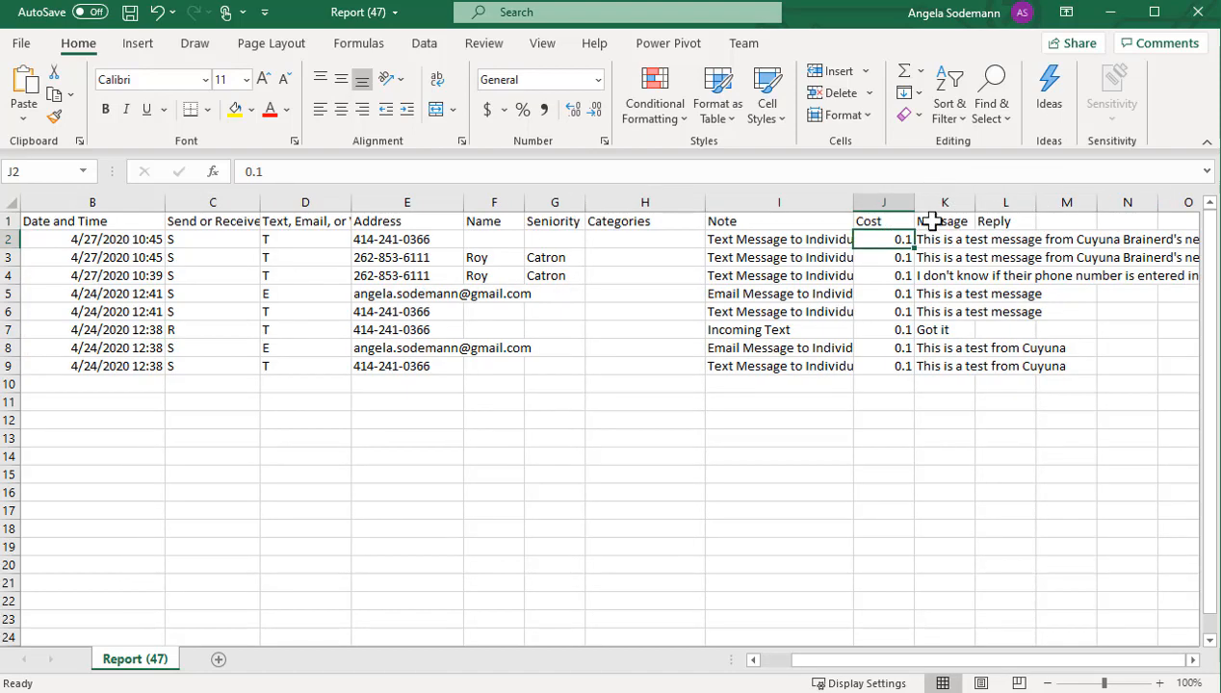
{"action": "left_click", "coordinate": [951, 241]}
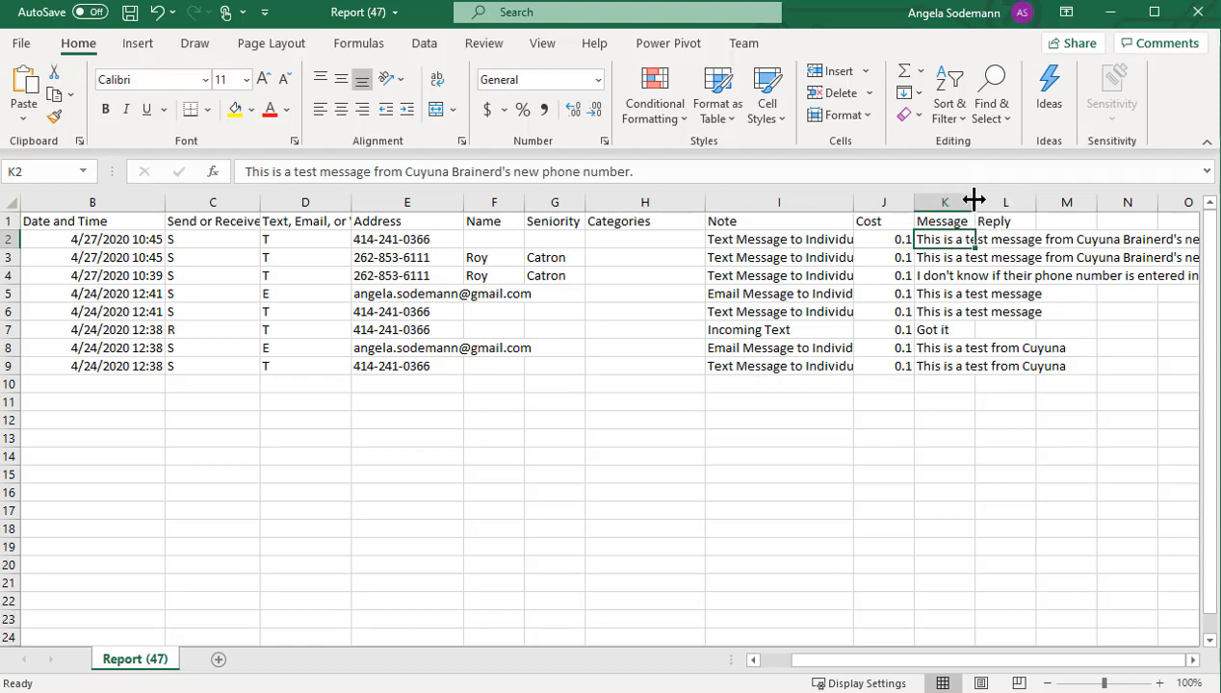
{"action": "left_click_drag", "start_coordinate": [974, 200], "coordinate": [1050, 200]}
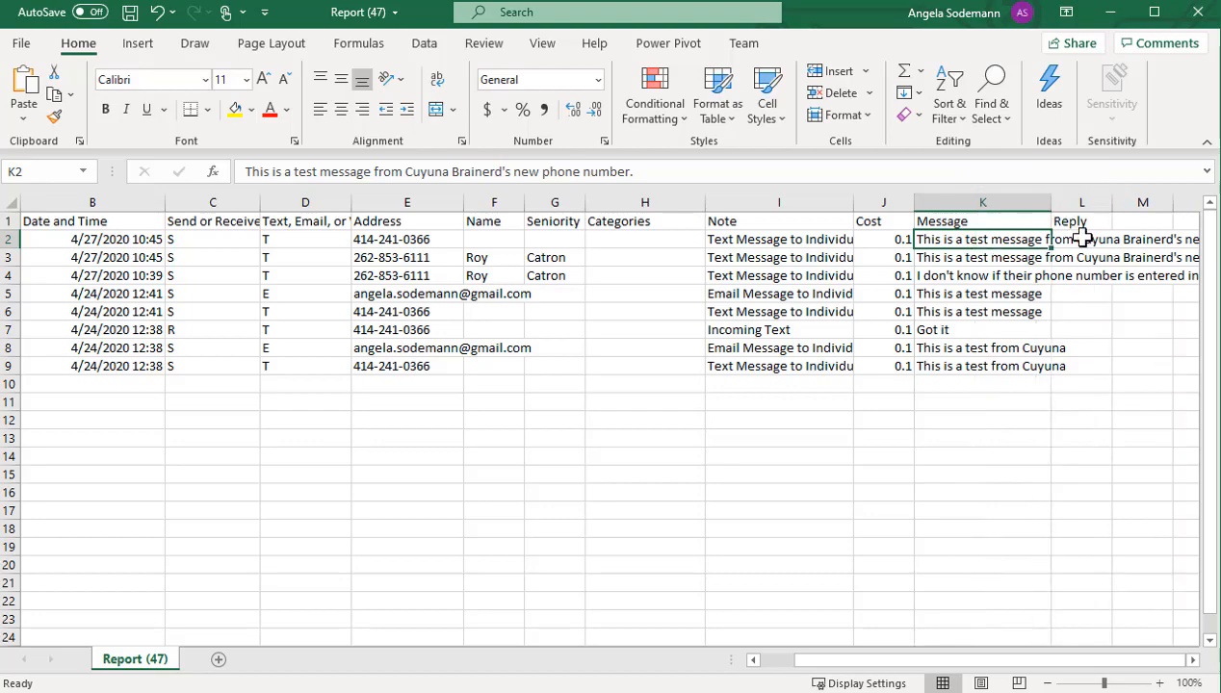
{"action": "left_click", "coordinate": [1192, 660]}
{"action": "left_click", "coordinate": [1192, 661]}
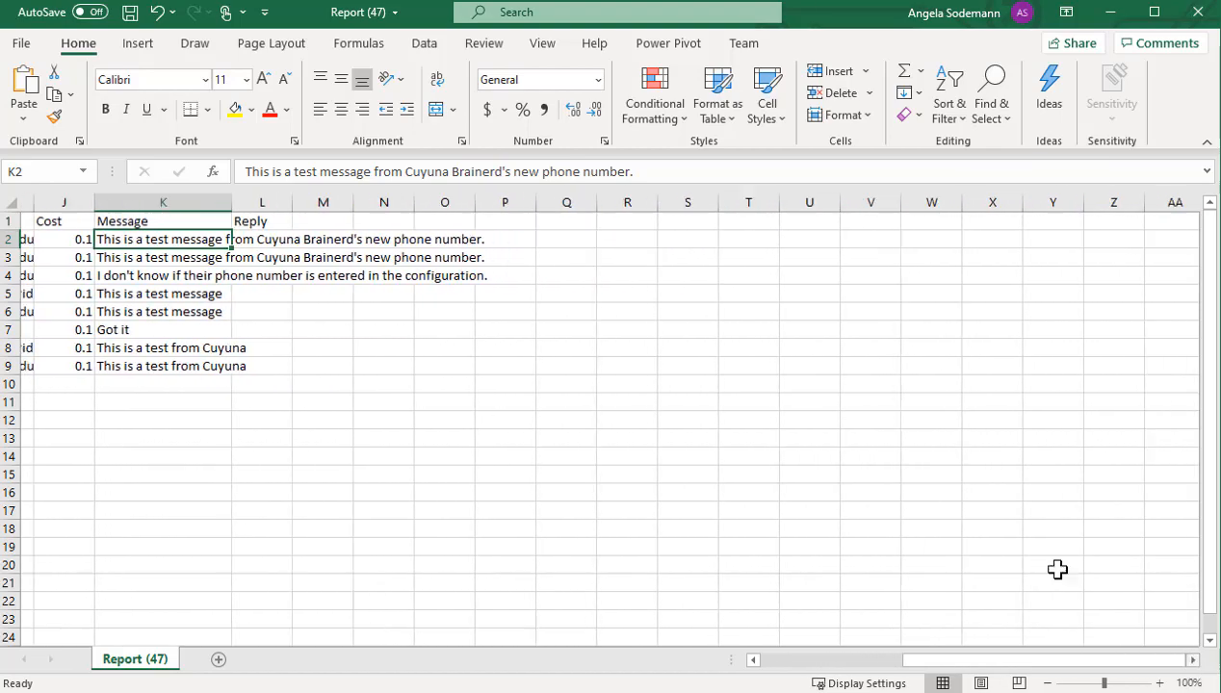
- Widen column K to fit the full message texts and select the first Reply cell, L2
{"action": "left_click_drag", "start_coordinate": [217, 200], "coordinate": [501, 211]}
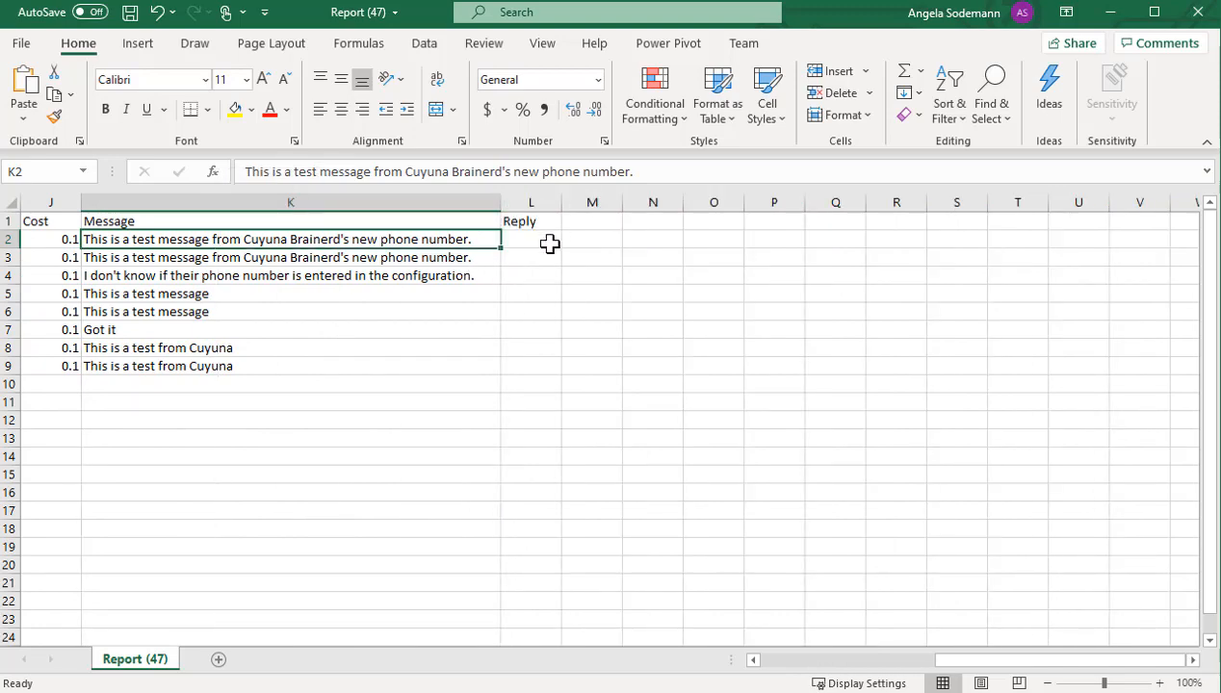
{"action": "left_click", "coordinate": [551, 243]}
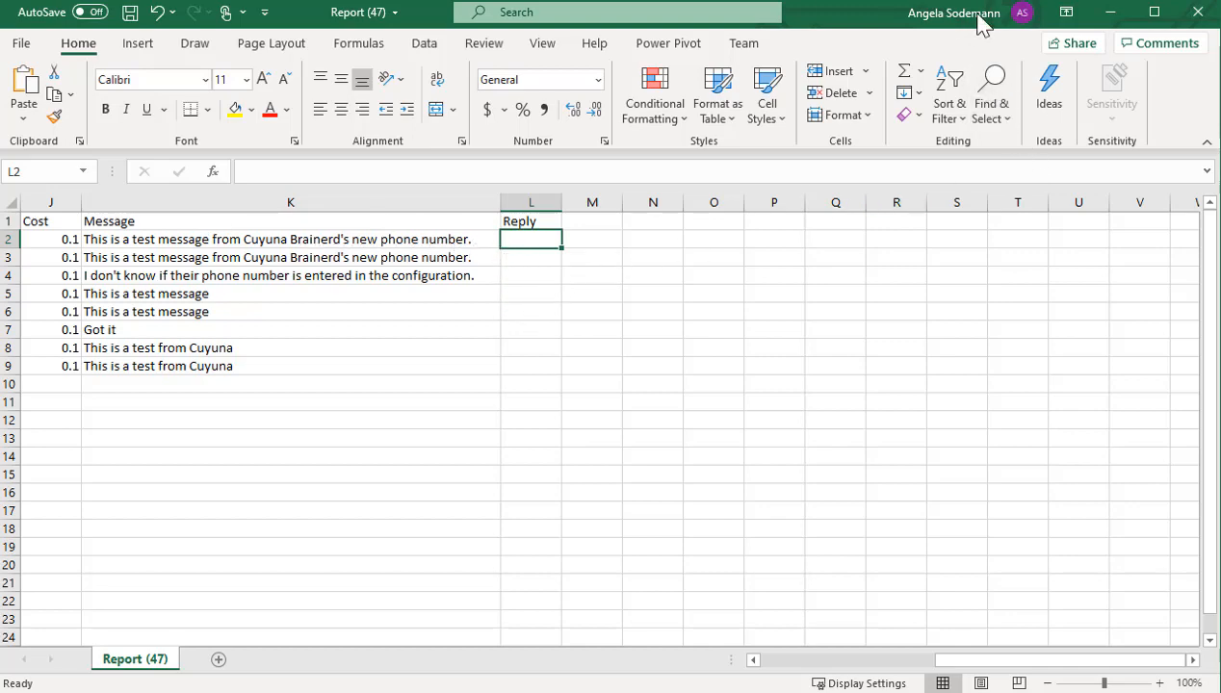
- Leave the Excel report, return to the messaging site's home page and open the Received Messages page
{"action": "left_click", "coordinate": [1110, 13]}
{"action": "scroll", "coordinate": [1076, 183], "scroll_direction": "up", "scroll_amount": 10}
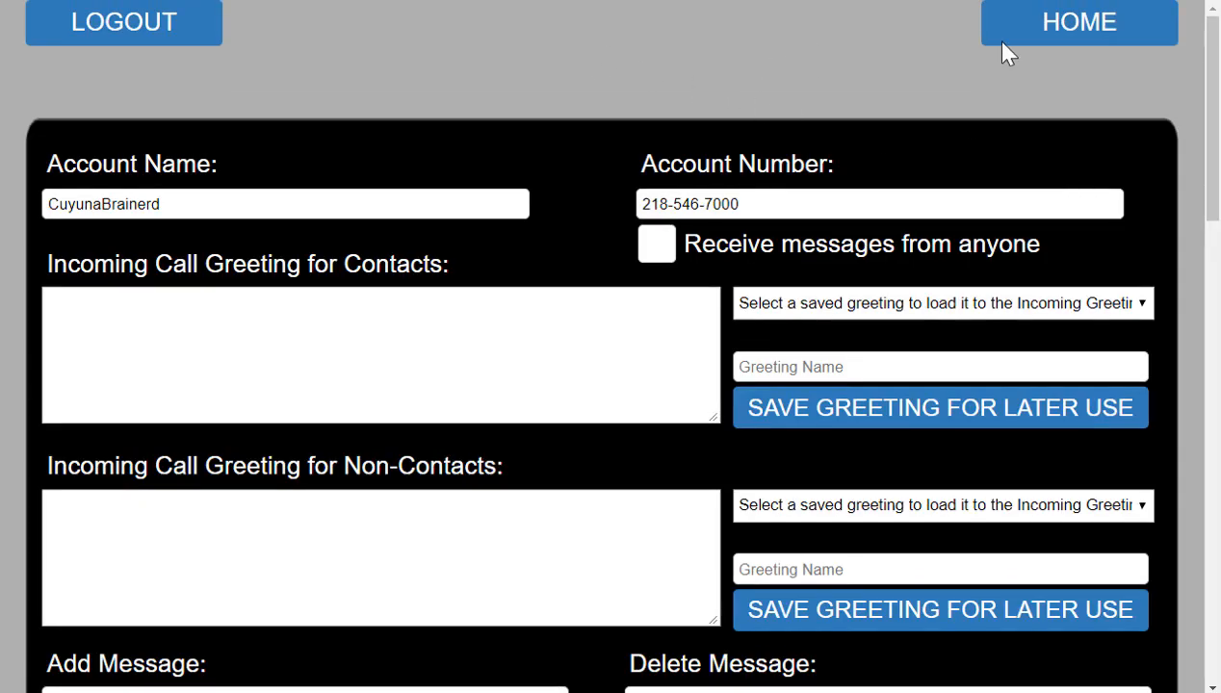
{"action": "left_click", "coordinate": [1072, 36]}
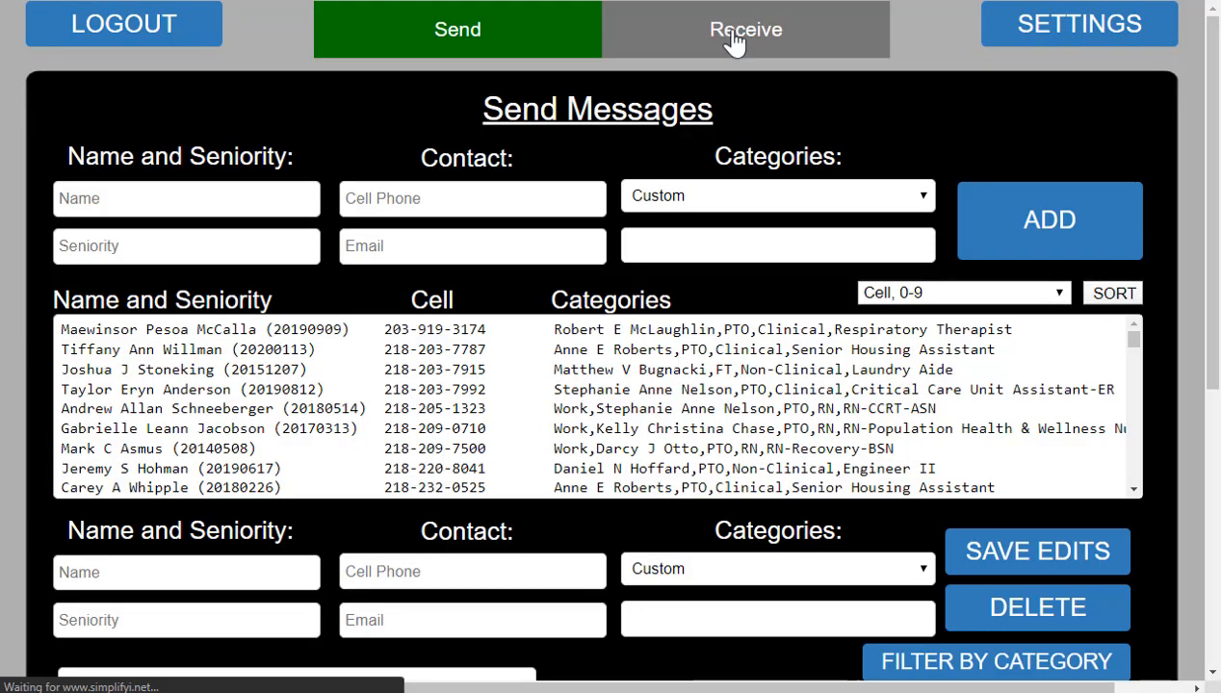
{"action": "left_click", "coordinate": [737, 42]}
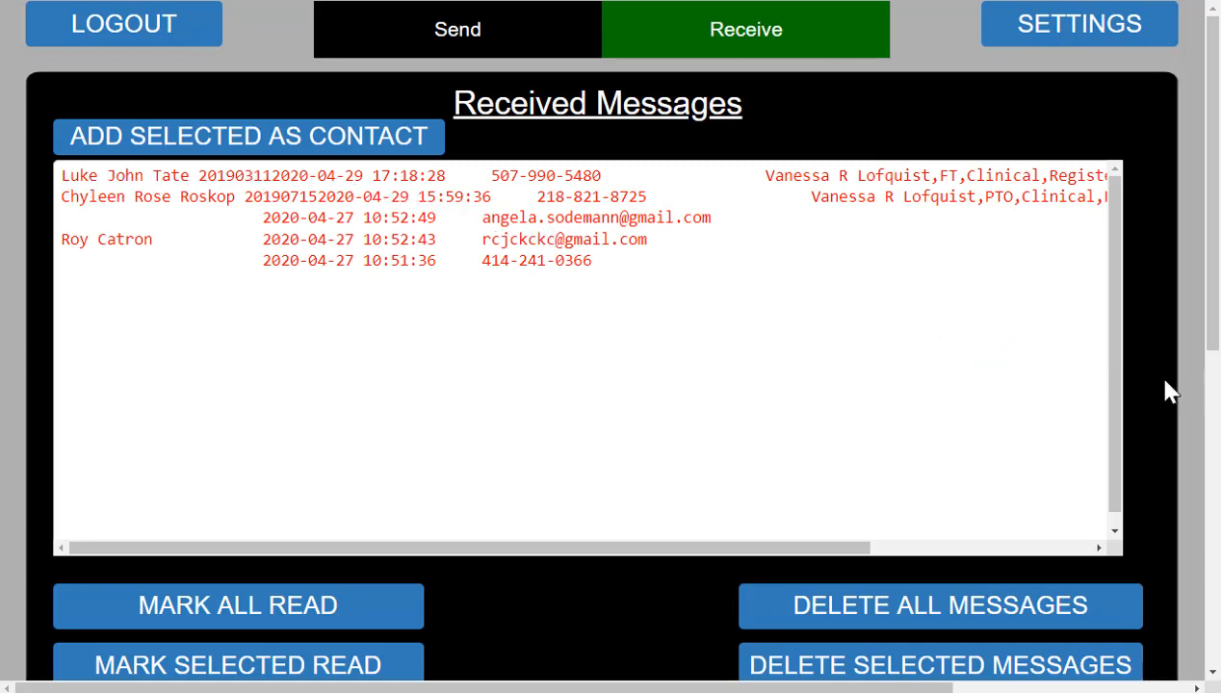
{"action": "left_click", "coordinate": [585, 261]}
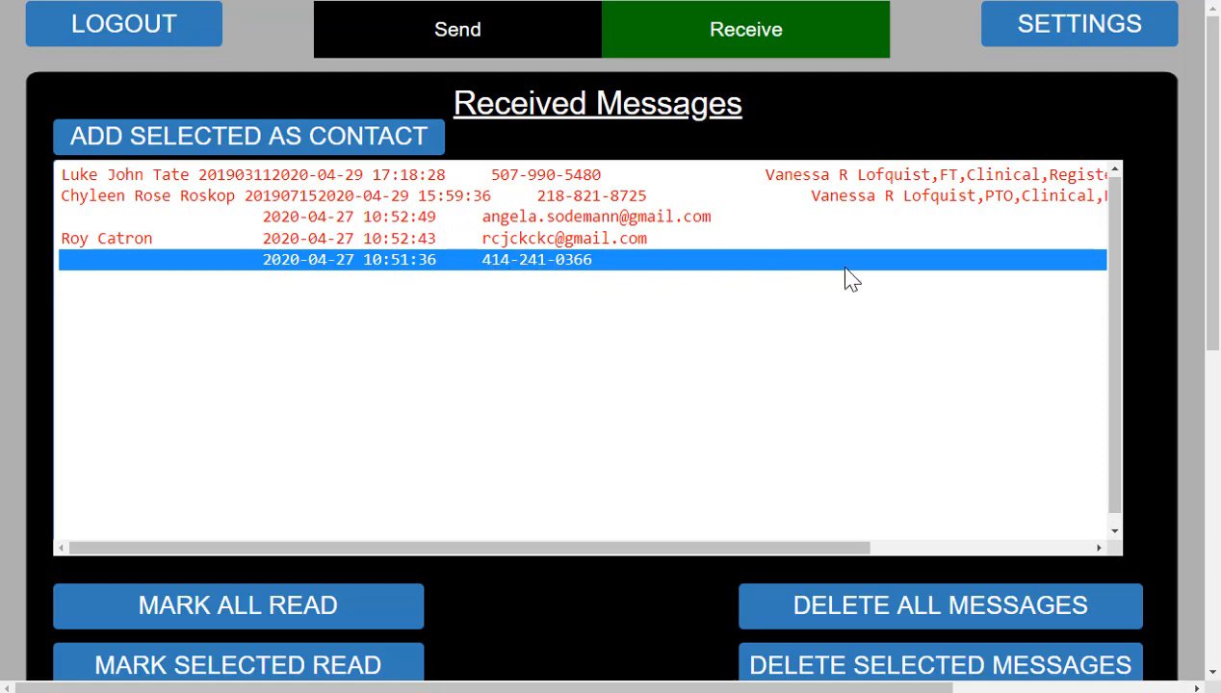
{"action": "scroll", "coordinate": [1160, 315], "scroll_direction": "down", "scroll_amount": 2}
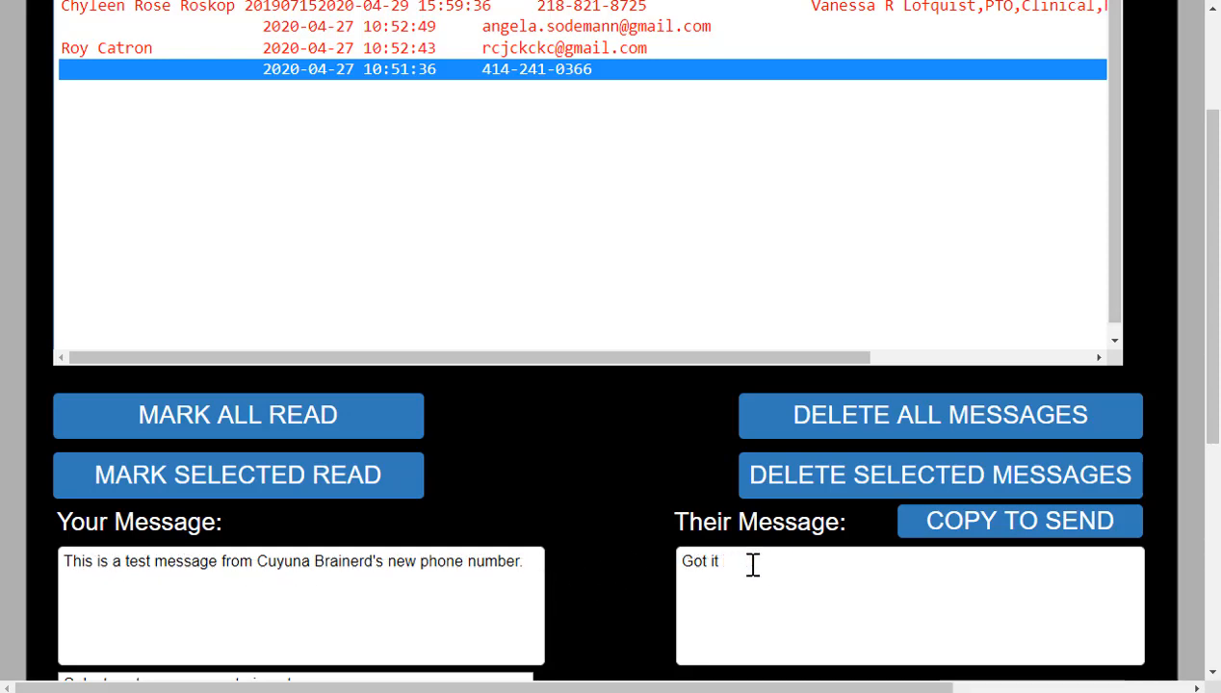
{"action": "scroll", "coordinate": [617, 611], "scroll_direction": "down", "scroll_amount": 1}
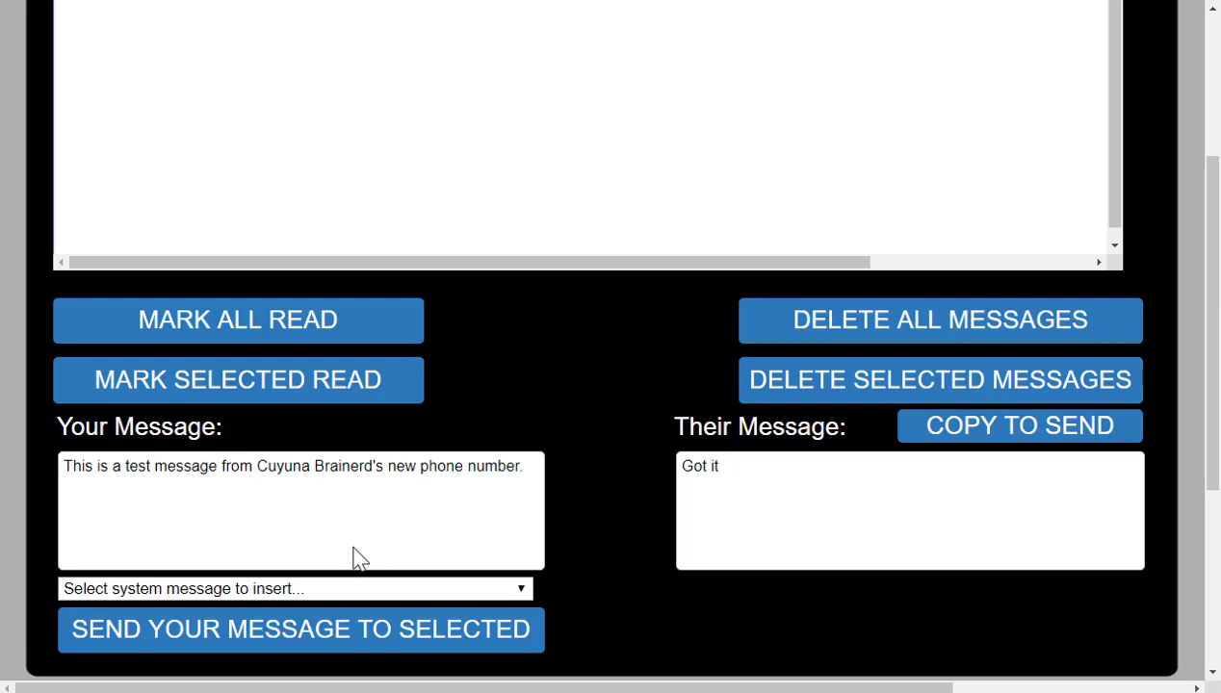
{"action": "scroll", "coordinate": [563, 462], "scroll_direction": "up", "scroll_amount": 1}
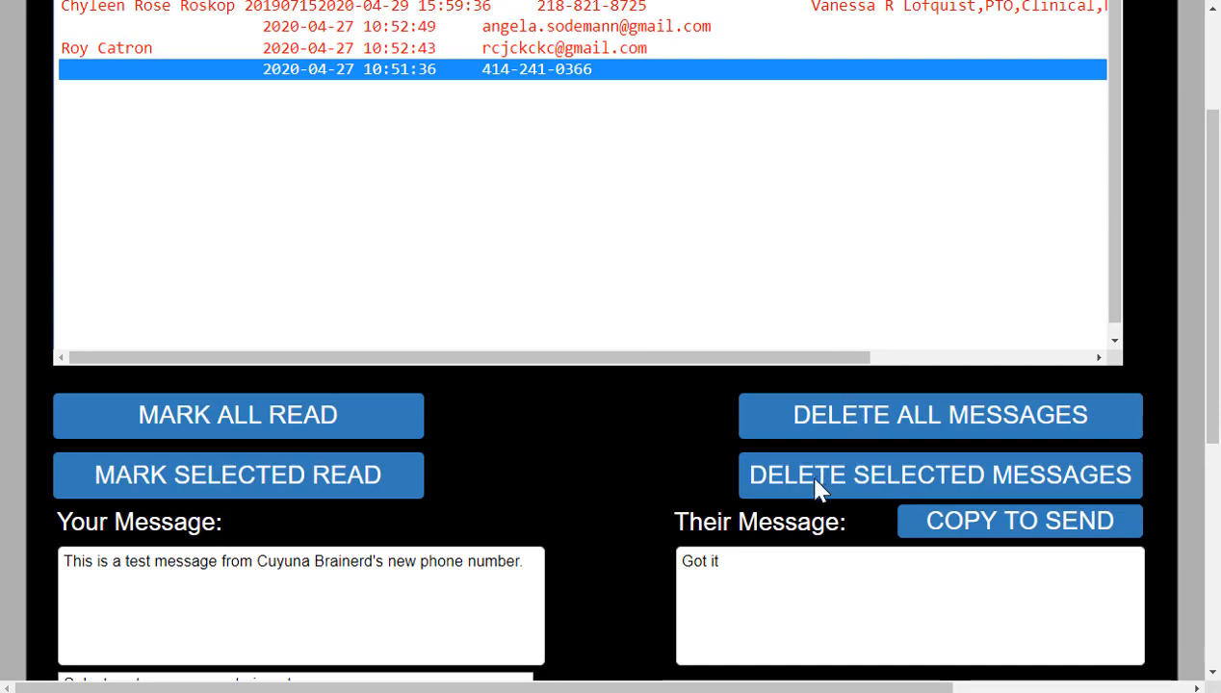
{"action": "scroll", "coordinate": [817, 489], "scroll_direction": "up", "scroll_amount": 2}
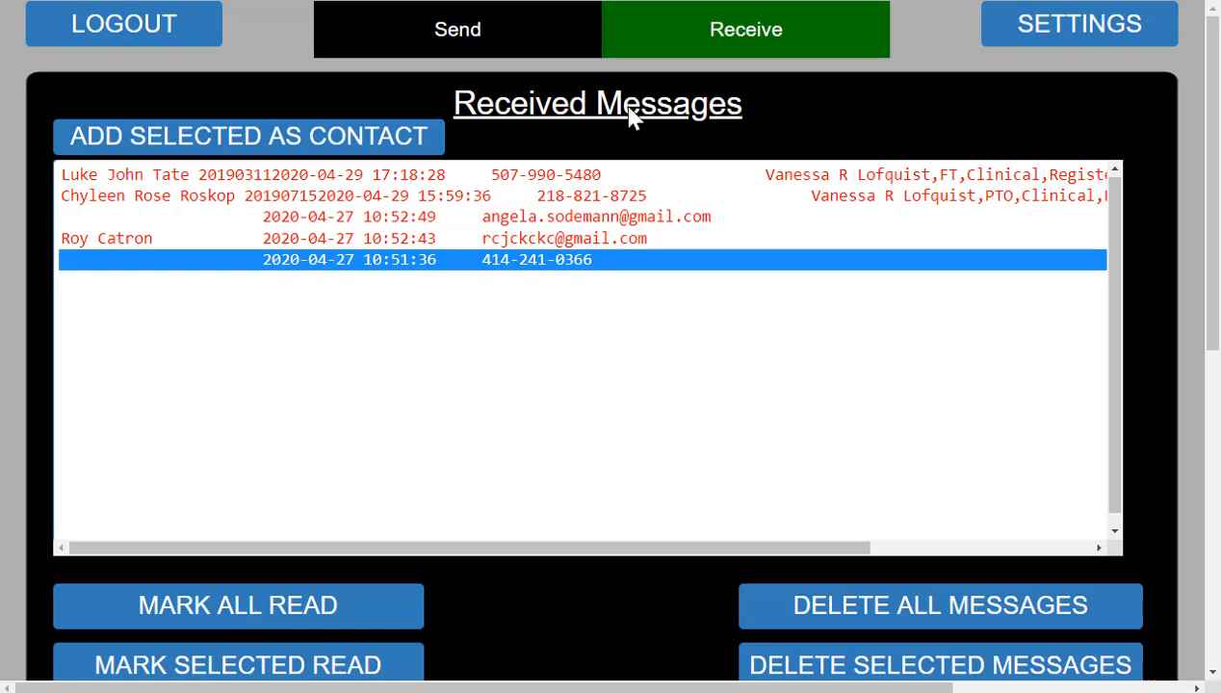
- Return to the Send Messages page and look over its contact list, editing fields and sending options
{"action": "left_click", "coordinate": [558, 44]}
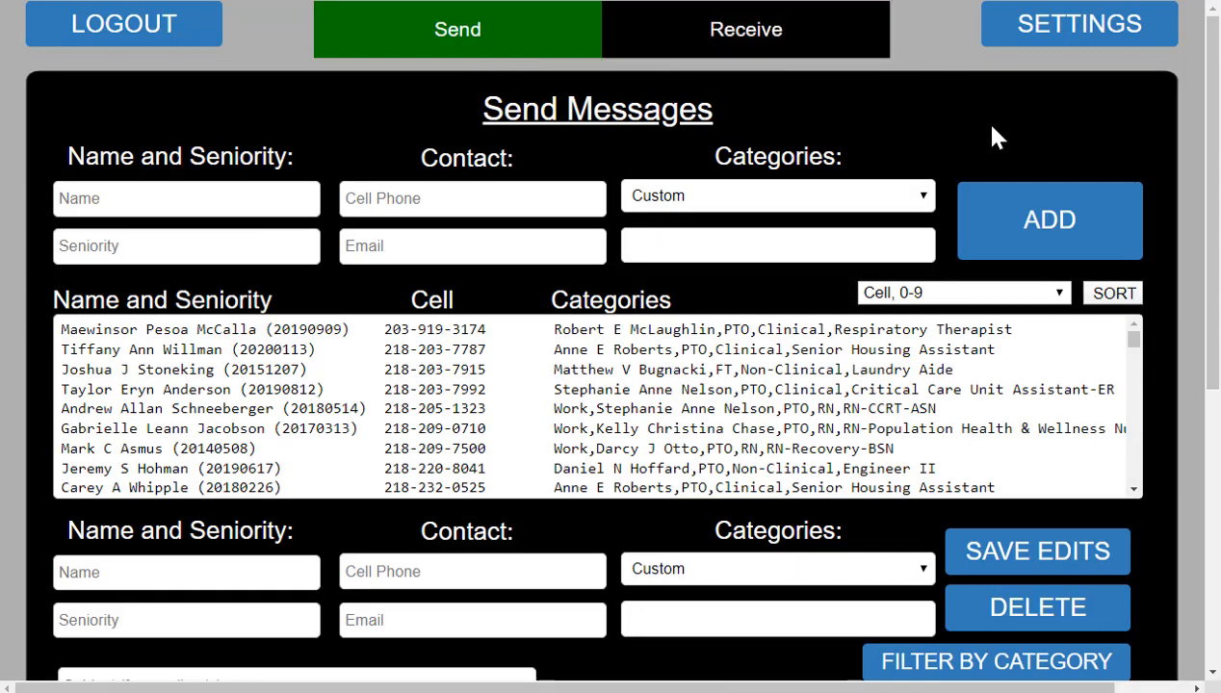
{"action": "scroll", "coordinate": [1191, 241], "scroll_direction": "down", "scroll_amount": 3}
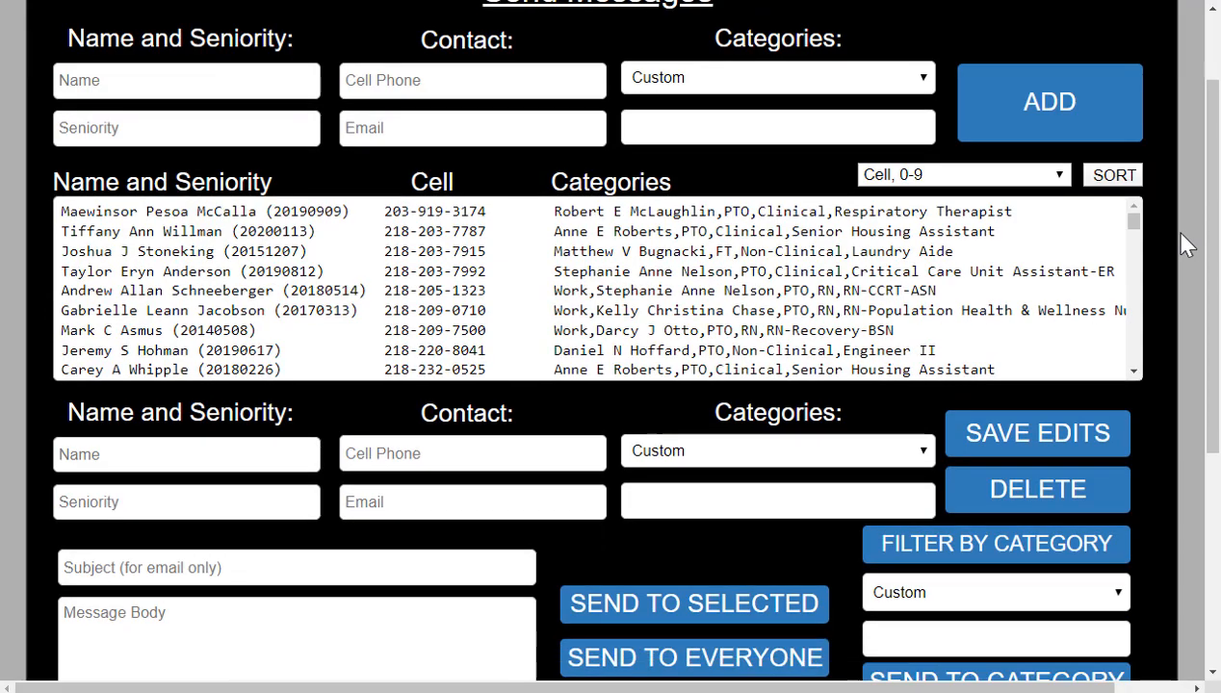
{"action": "scroll", "coordinate": [1185, 248], "scroll_direction": "down", "scroll_amount": 1}
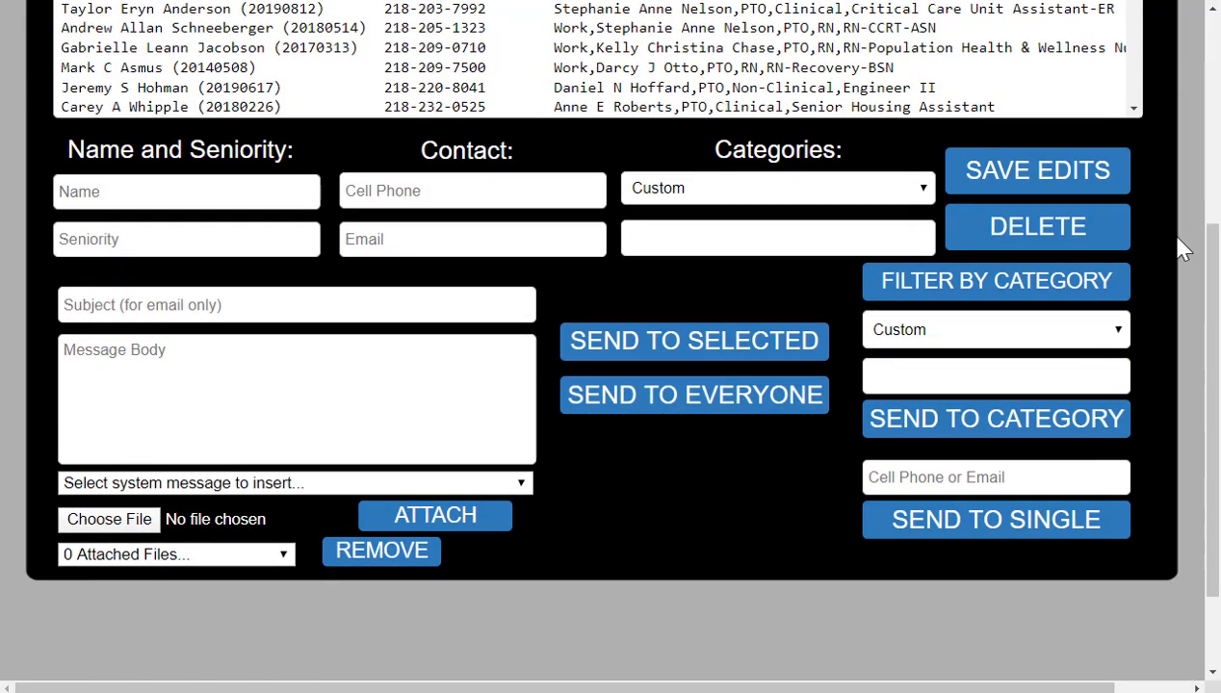
{"action": "scroll", "coordinate": [1184, 248], "scroll_direction": "up", "scroll_amount": 2}
{"action": "scroll", "coordinate": [1185, 249], "scroll_direction": "up", "scroll_amount": 2}
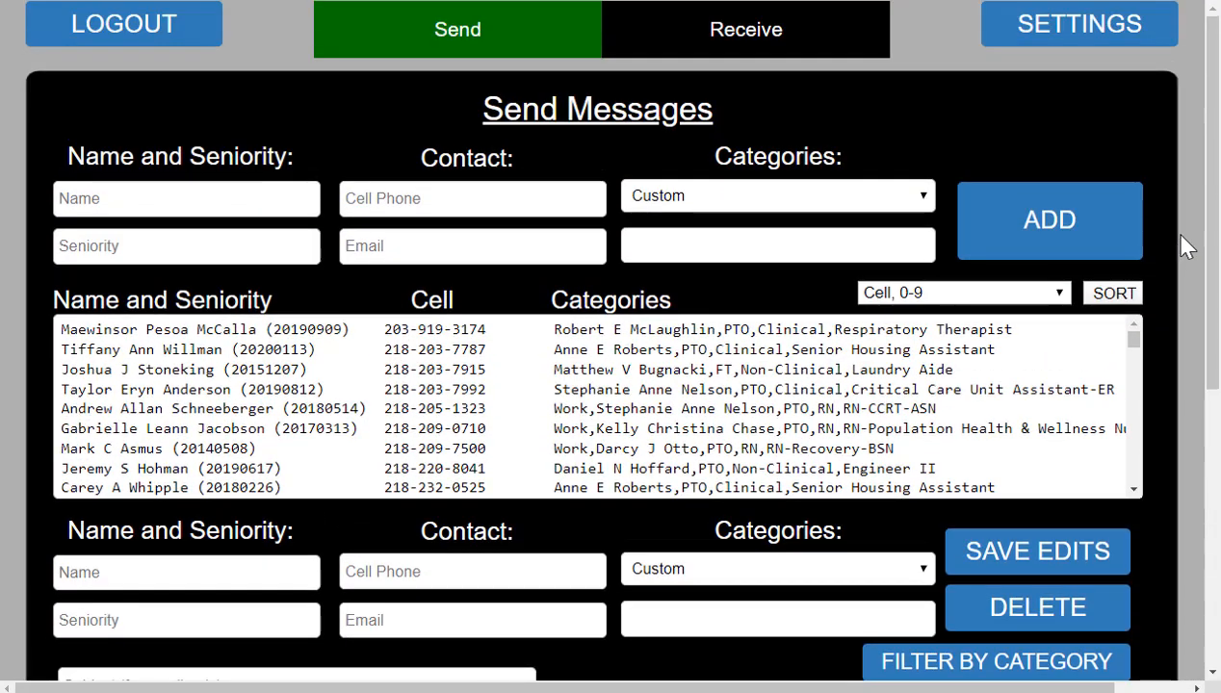